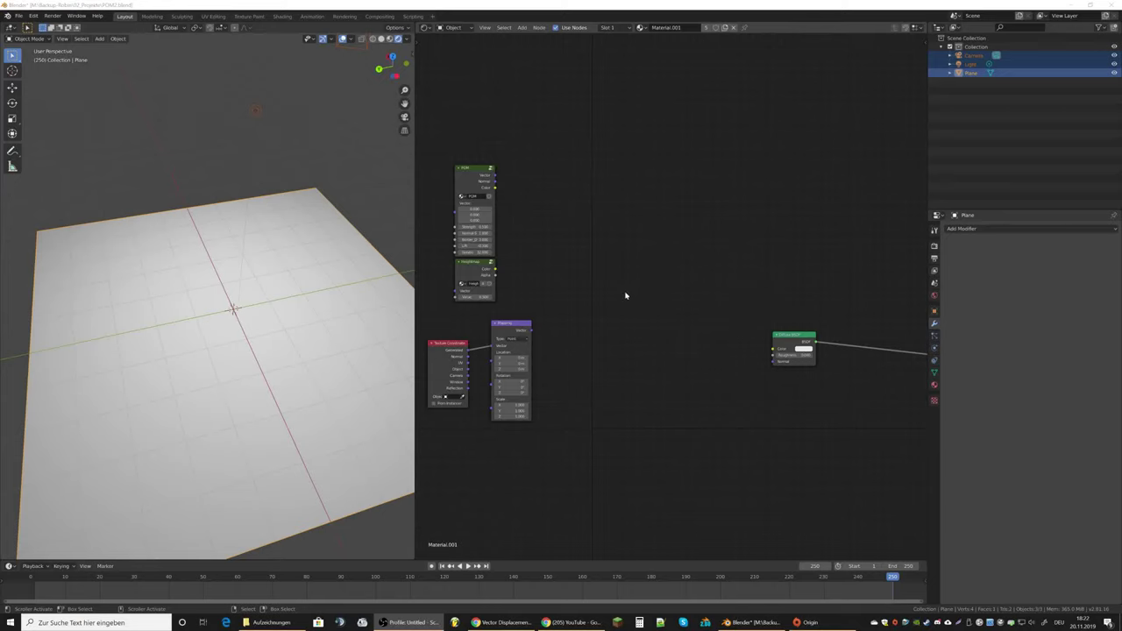
Step: Add an Image Texture node loaded with the TexturesCom cobblestone albedo image from Downloads
{"action": "scroll", "coordinate": [350, 263], "scroll_direction": "down", "scroll_amount": 2}
{"action": "middle_click_drag", "start_coordinate": [385, 264], "coordinate": [314, 268]}
{"action": "key", "text": "alt+a"}
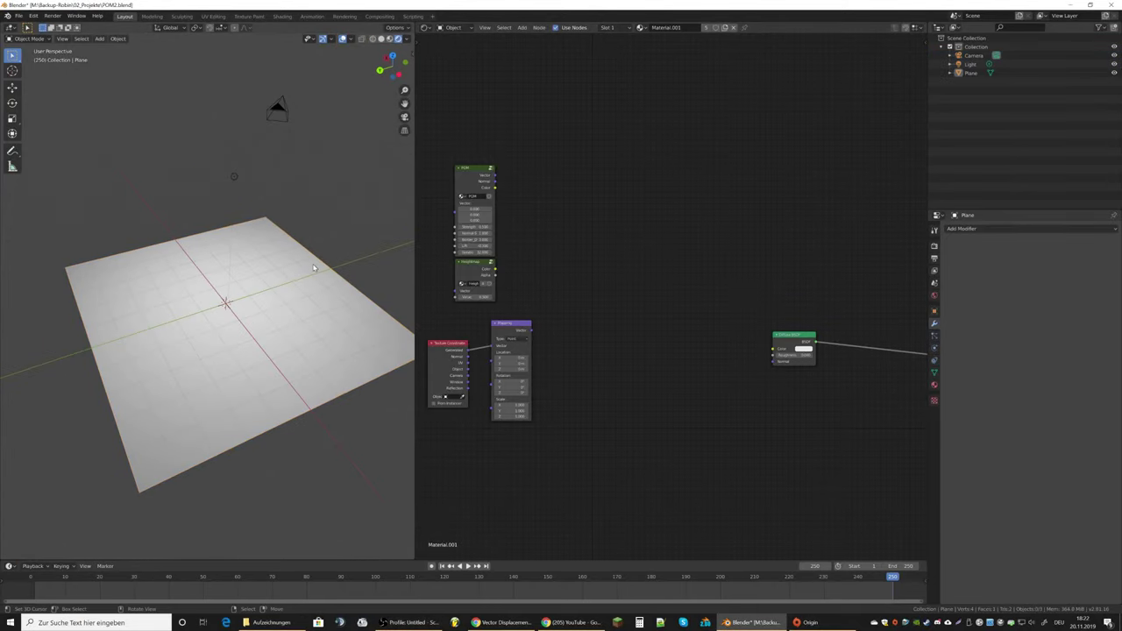
{"action": "key", "text": "shift+a"}
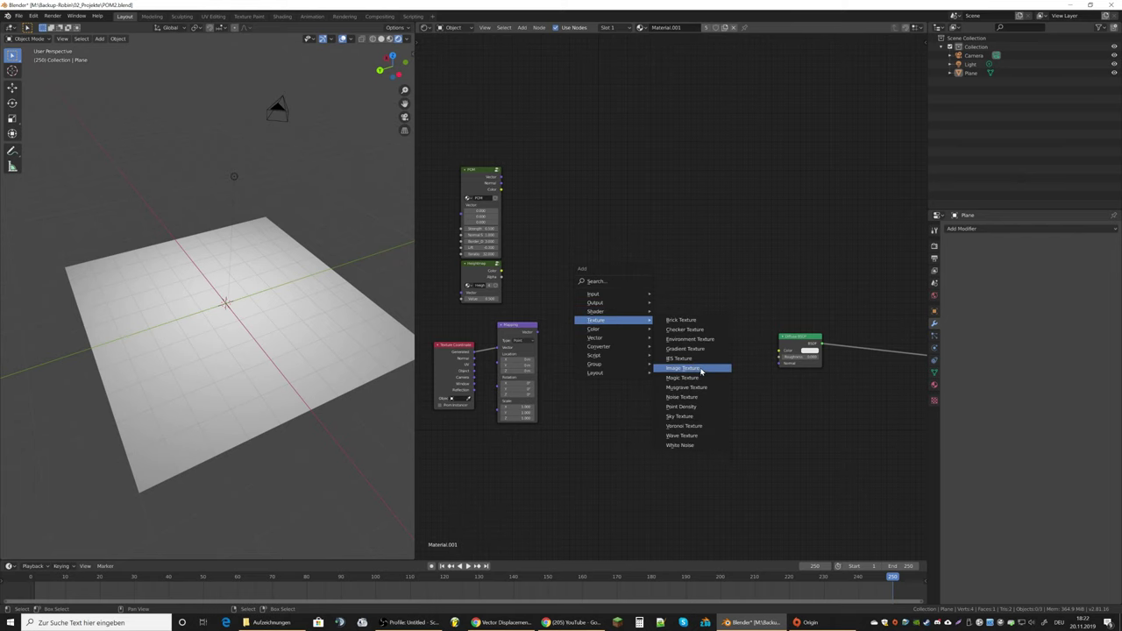
{"action": "left_click", "coordinate": [688, 365]}
{"action": "left_click", "coordinate": [715, 359]}
{"action": "left_click", "coordinate": [59, 262]}
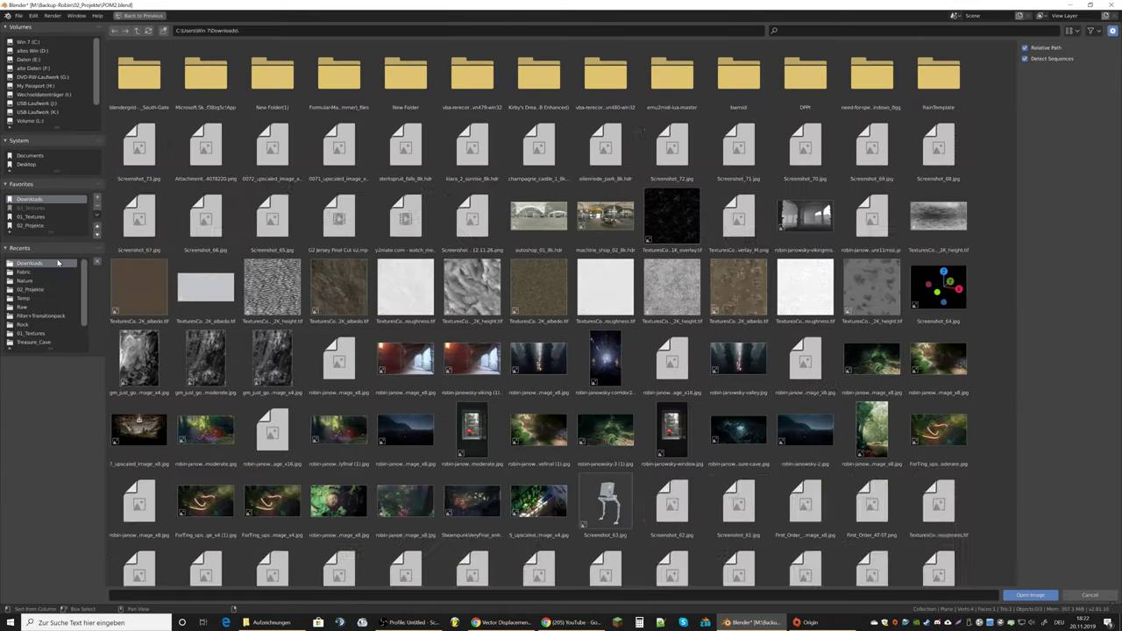
{"action": "scroll", "coordinate": [336, 507], "scroll_direction": "down", "scroll_amount": 2}
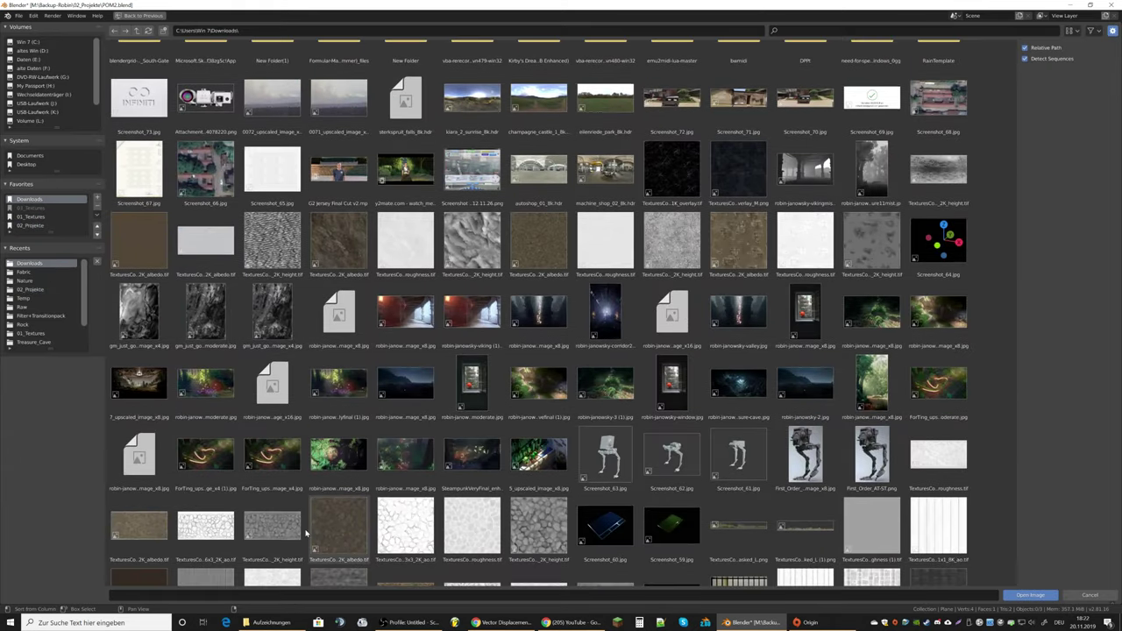
{"action": "double_click", "coordinate": [338, 525]}
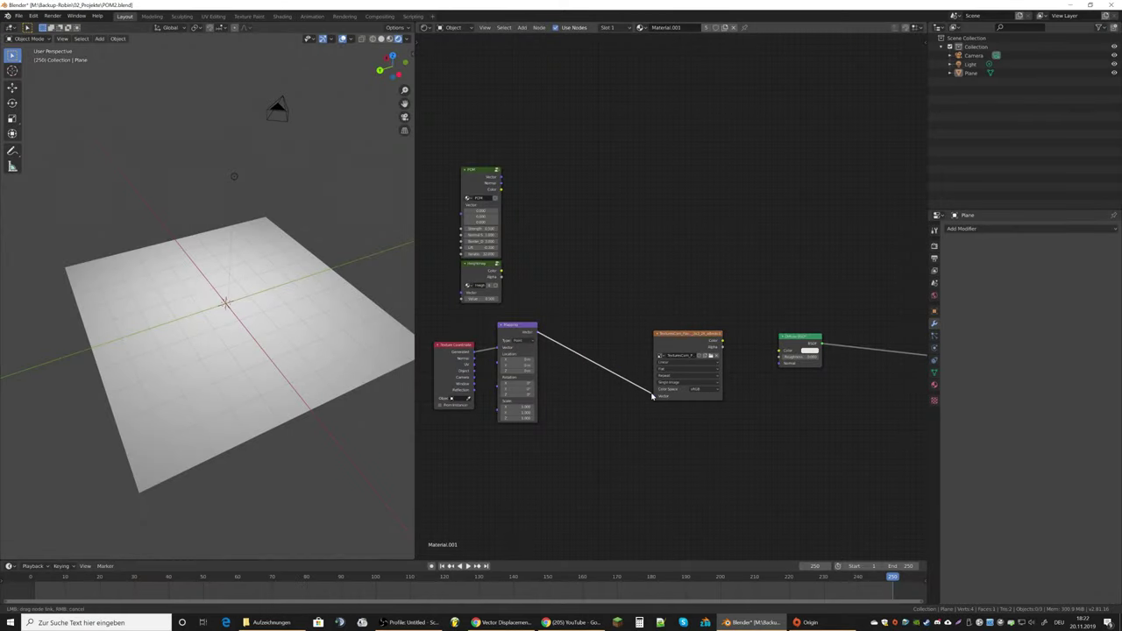
Step: Wire the albedo texture's Color into the Diffuse BSDF and duplicate the texture node
{"action": "left_click_drag", "start_coordinate": [723, 341], "coordinate": [780, 350]}
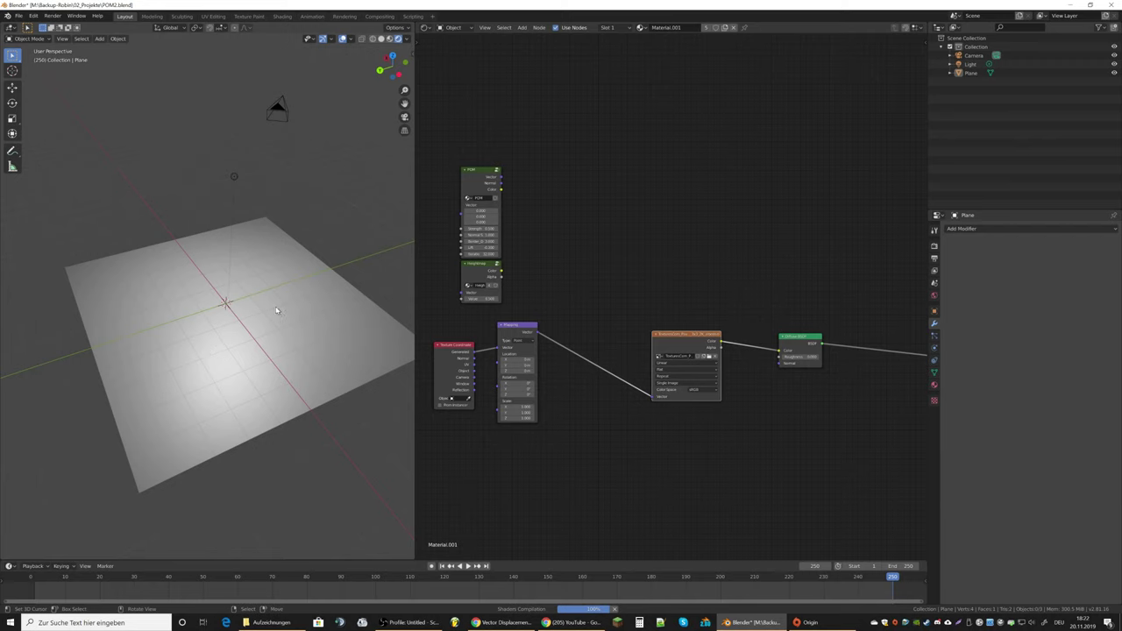
{"action": "mouse_move", "coordinate": [268, 311]}
{"action": "middle_mouse_down"}
{"action": "mouse_move", "coordinate": [262, 258]}
{"action": "mouse_move", "coordinate": [271, 298]}
{"action": "mouse_move", "coordinate": [377, 307]}
{"action": "middle_mouse_up"}
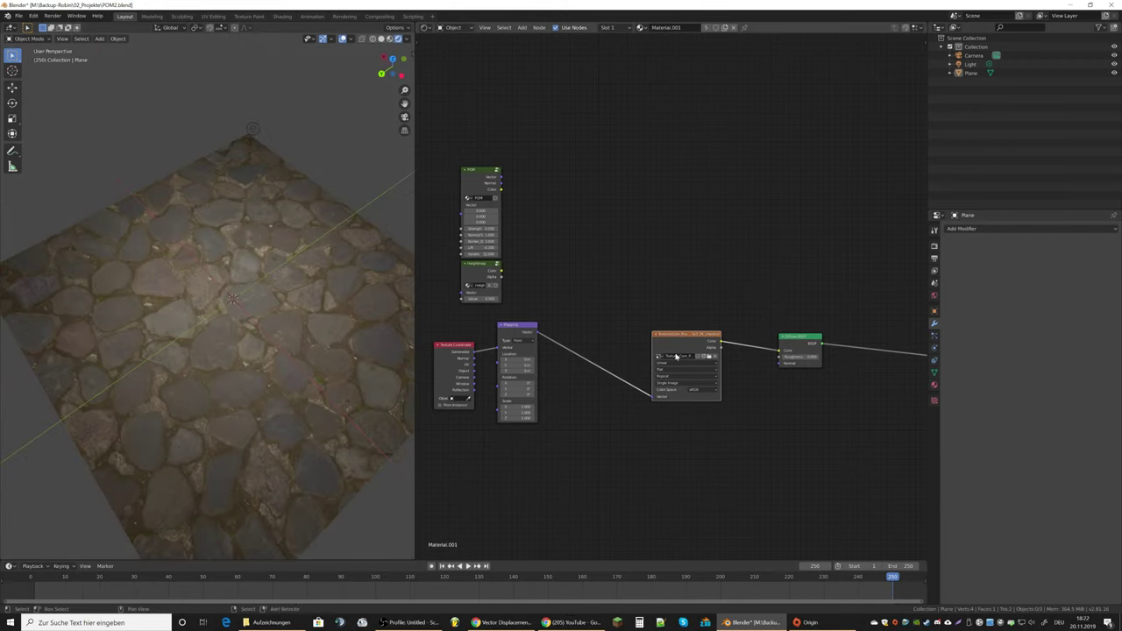
{"action": "key", "text": "shift+d"}
Step: Load the cobblestone height image into the duplicate texture and link Mapping Vector to it
{"action": "left_click", "coordinate": [709, 440]}
{"action": "scroll", "coordinate": [659, 439], "scroll_direction": "down", "scroll_amount": 2}
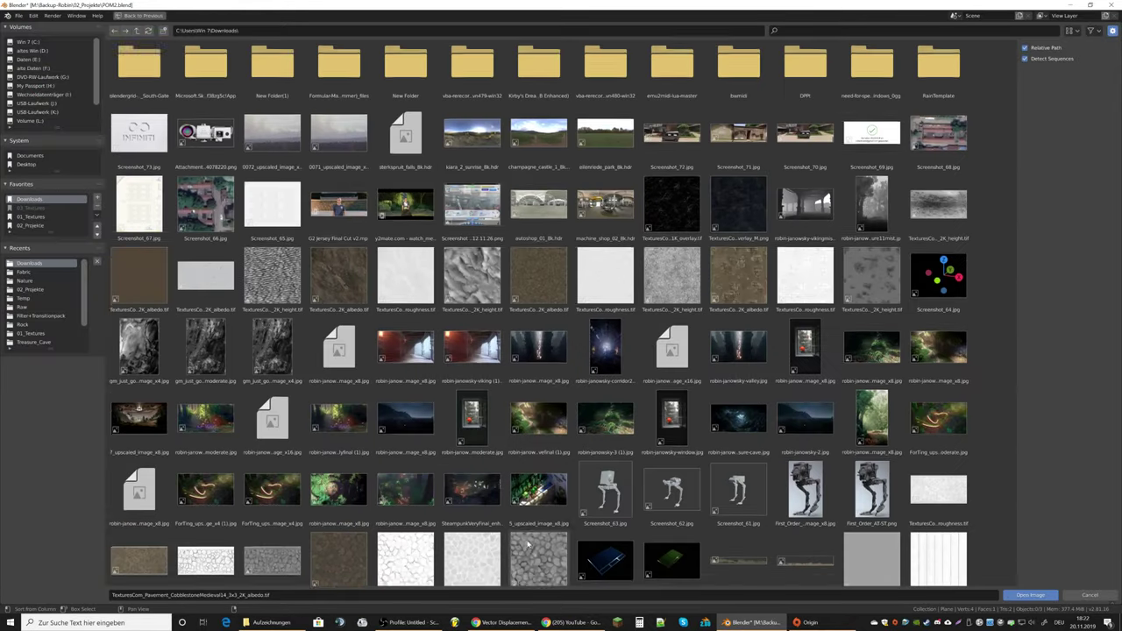
{"action": "scroll", "coordinate": [660, 438], "scroll_direction": "down", "scroll_amount": 2}
{"action": "double_click", "coordinate": [659, 512]}
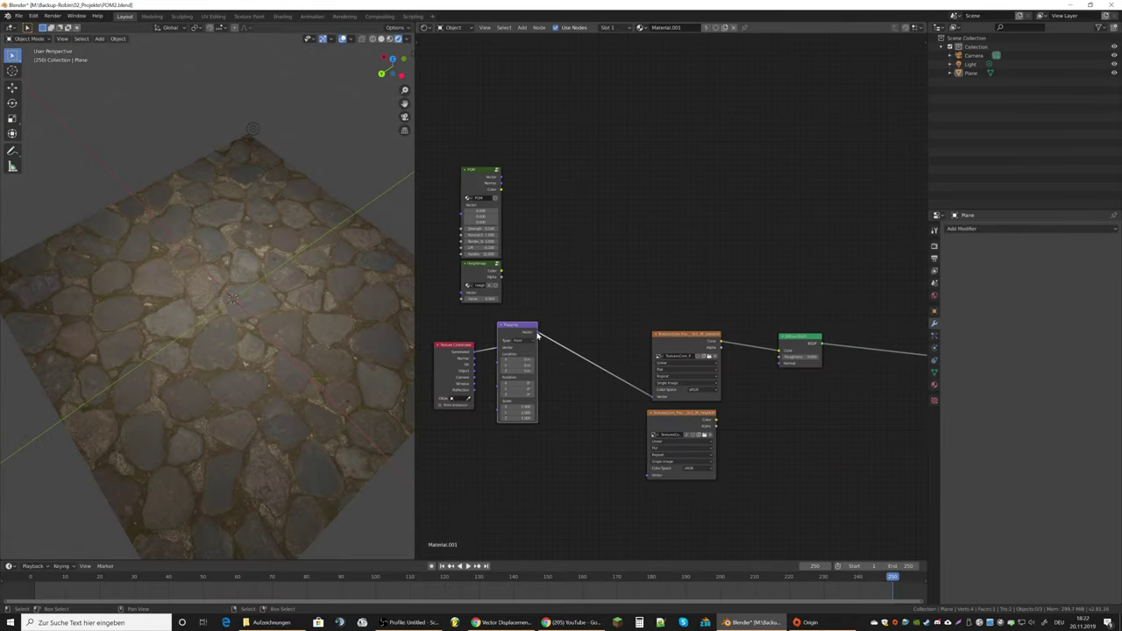
{"action": "left_click_drag", "start_coordinate": [537, 334], "coordinate": [647, 476]}
{"action": "middle_click_drag", "start_coordinate": [810, 437], "coordinate": [701, 404]}
Step: Add a Bump node fed by the height texture Color, driving the Diffuse BSDF Normal
{"action": "key", "text": "shift+a"}
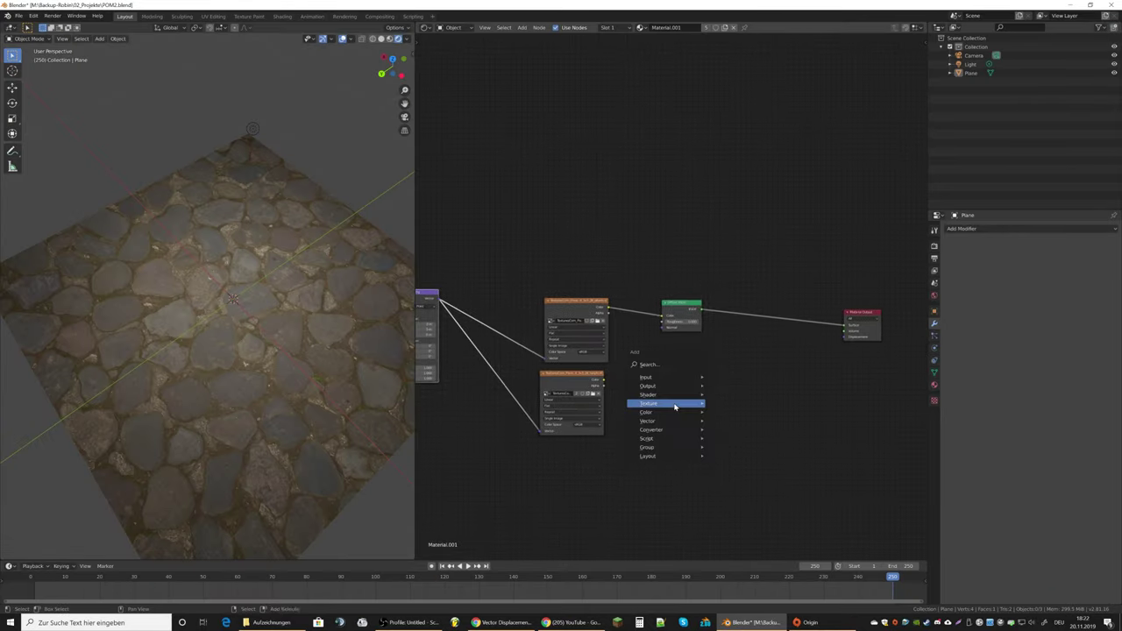
{"action": "left_click", "coordinate": [726, 421]}
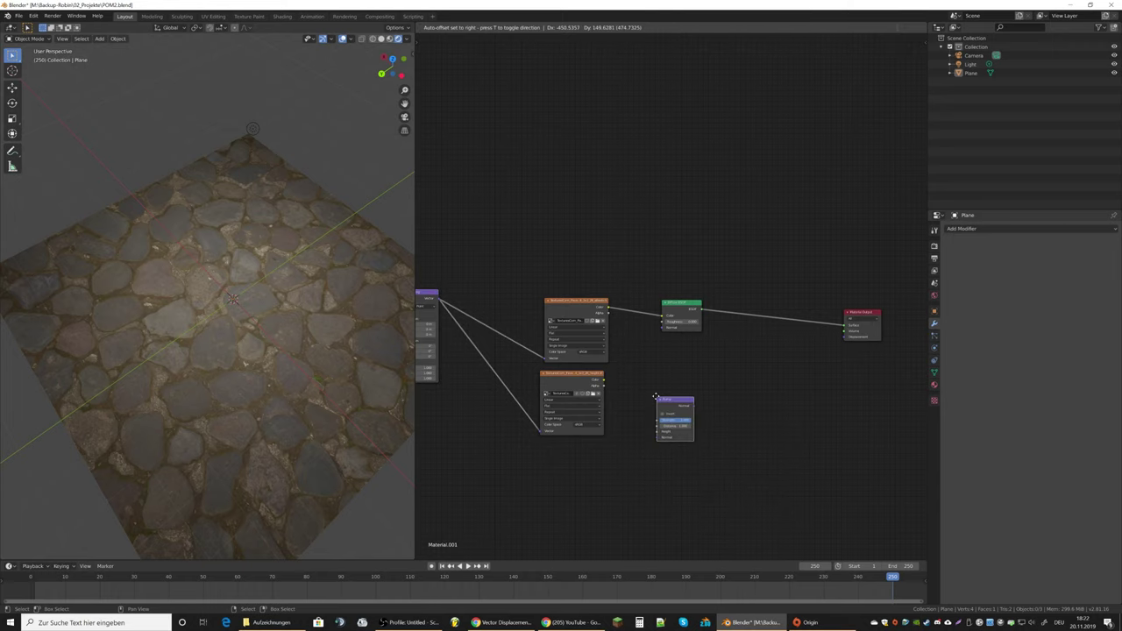
{"action": "left_click", "coordinate": [647, 399]}
{"action": "scroll", "coordinate": [665, 302], "scroll_direction": "up", "scroll_amount": 2}
{"action": "left_click_drag", "start_coordinate": [570, 420], "coordinate": [613, 463]}
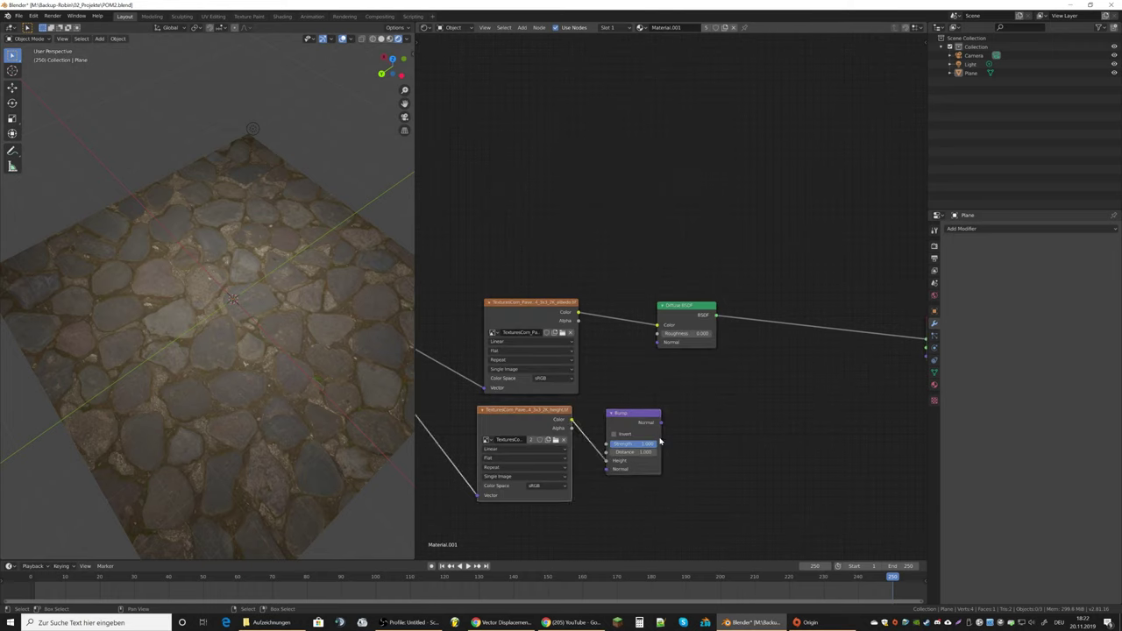
{"action": "left_click_drag", "start_coordinate": [660, 348], "coordinate": [658, 343]}
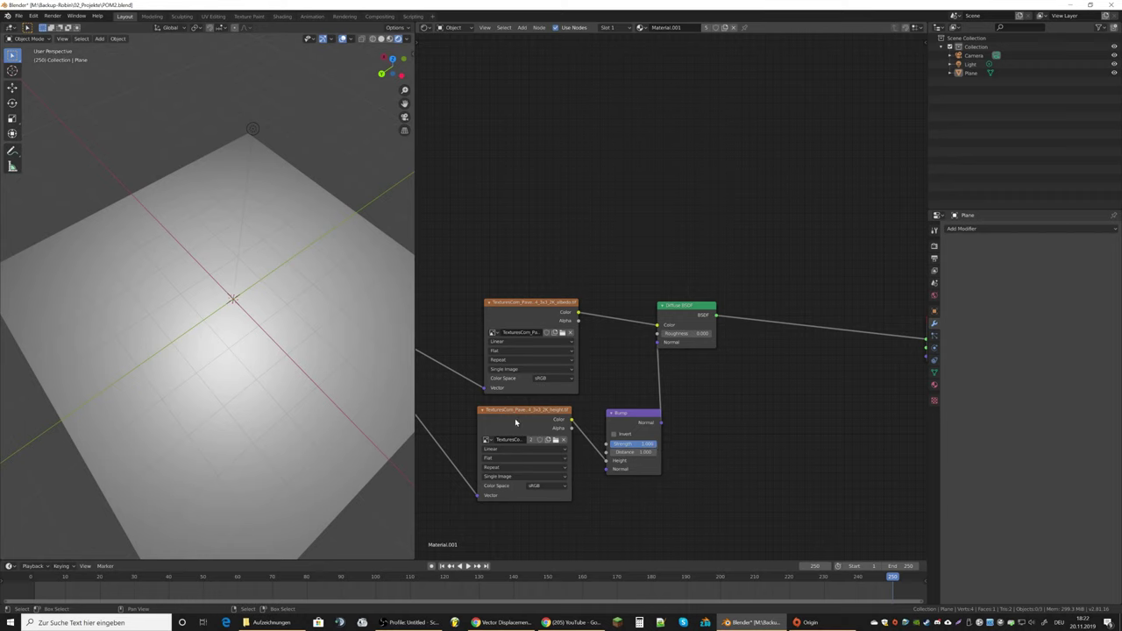
Step: Check the bumped plane from a low angle, then circle-select the height texture and Bump nodes
{"action": "mouse_move", "coordinate": [289, 308]}
{"action": "middle_mouse_down"}
{"action": "mouse_move", "coordinate": [290, 341]}
{"action": "mouse_move", "coordinate": [283, 260]}
{"action": "mouse_move", "coordinate": [293, 318]}
{"action": "middle_mouse_up"}
{"action": "scroll", "coordinate": [575, 395], "scroll_direction": "down", "scroll_amount": 2}
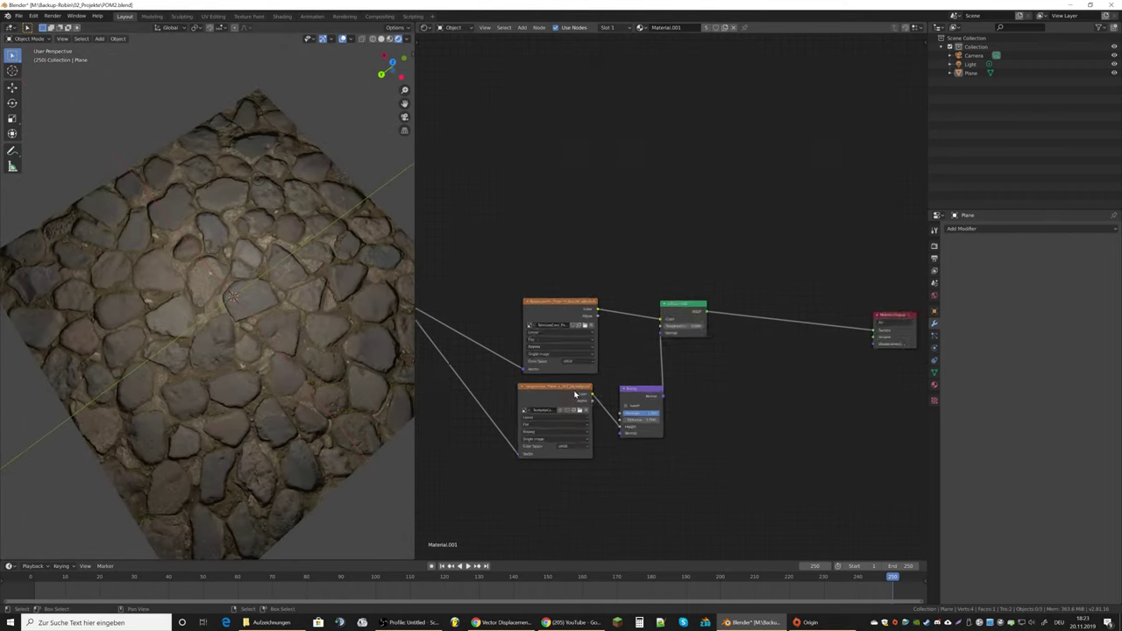
{"action": "scroll", "coordinate": [576, 395], "scroll_direction": "down", "scroll_amount": 1}
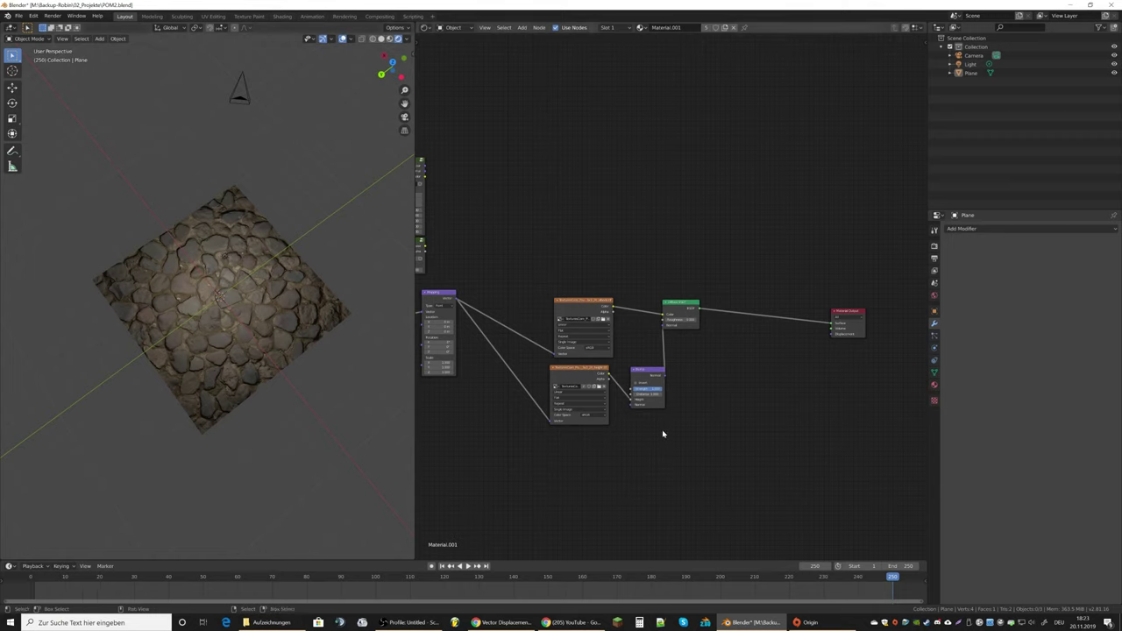
{"action": "key", "text": "c"}
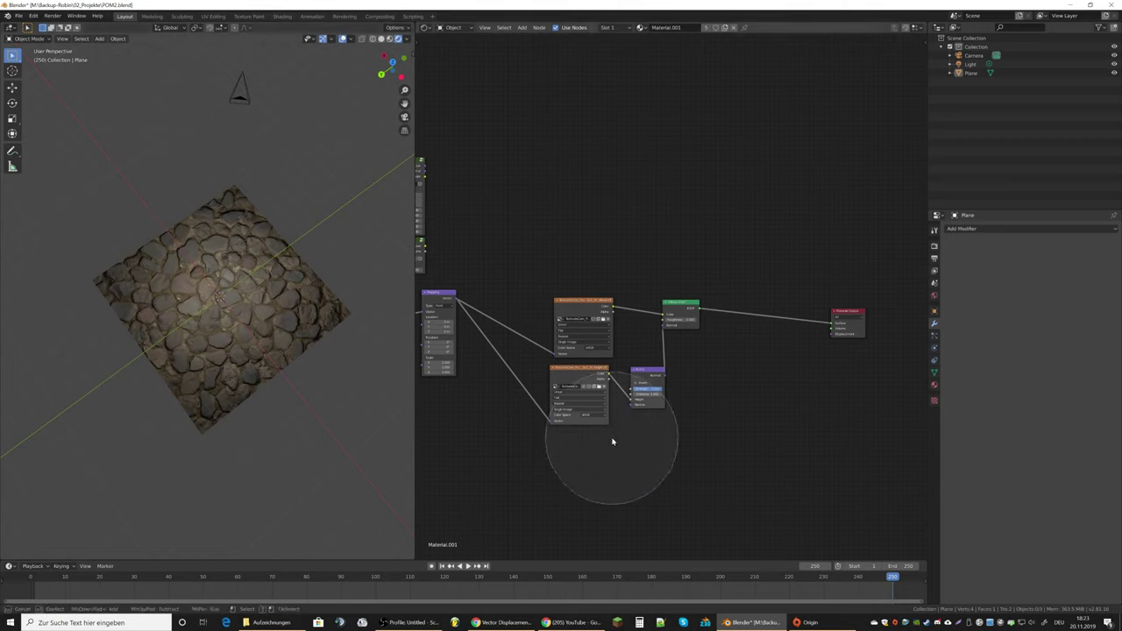
{"action": "left_click", "coordinate": [612, 442]}
{"action": "right_click", "coordinate": [612, 442]}
Step: Delete the bump nodes and insert the POM group between Mapping and the albedo texture
{"action": "key", "text": "x"}
{"action": "middle_click_drag", "start_coordinate": [579, 376], "coordinate": [647, 371]}
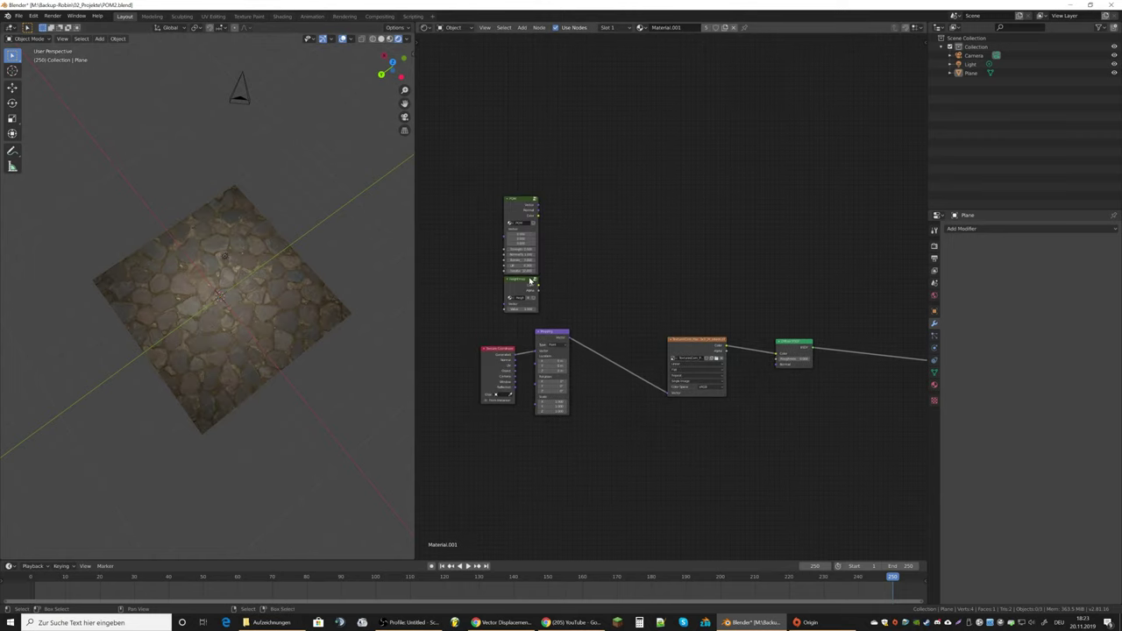
{"action": "left_click_drag", "start_coordinate": [513, 201], "coordinate": [598, 331]}
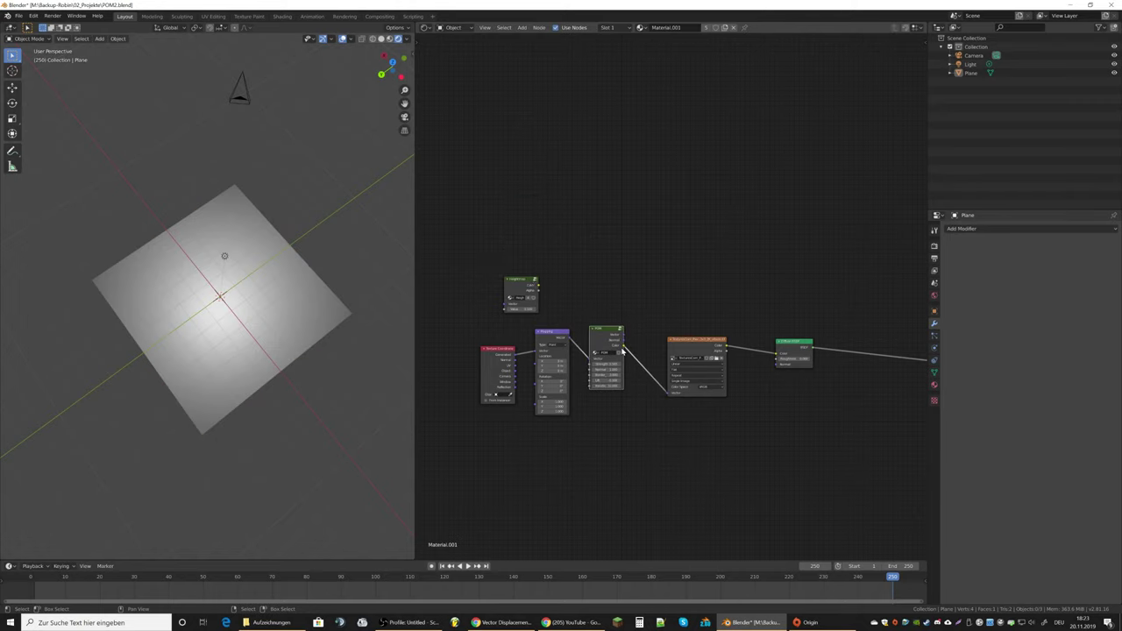
{"action": "left_click_drag", "start_coordinate": [671, 396], "coordinate": [669, 394]}
{"action": "scroll", "coordinate": [294, 320], "scroll_direction": "up", "scroll_amount": 1}
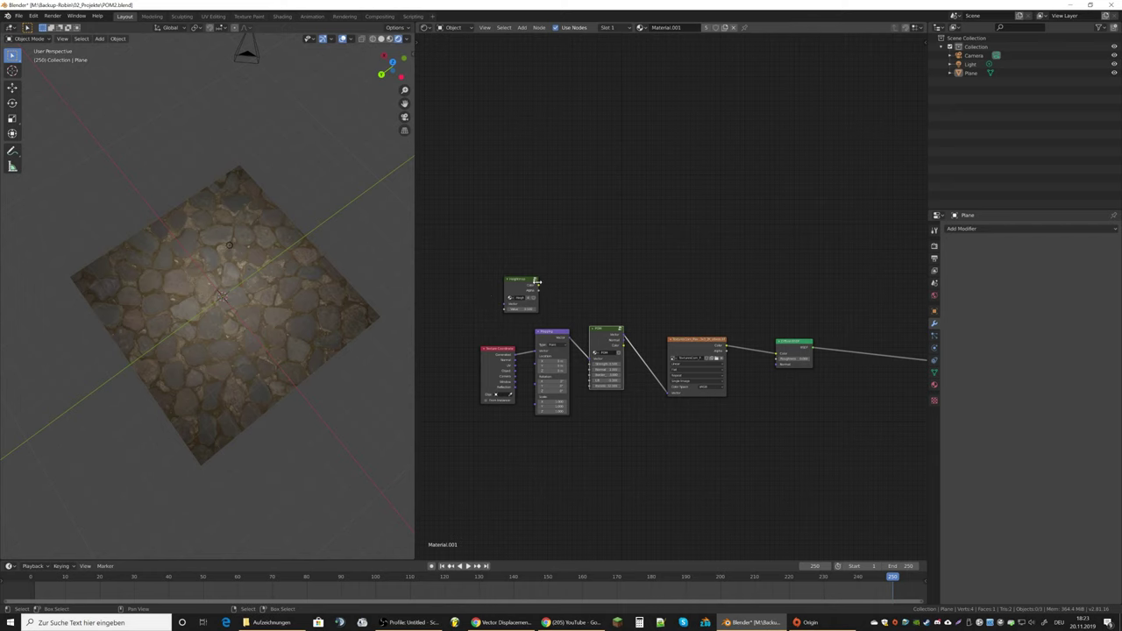
Step: Load the cobblestone height image inside the Heightmap group, then return to the main tree
{"action": "left_click", "coordinate": [534, 281]}
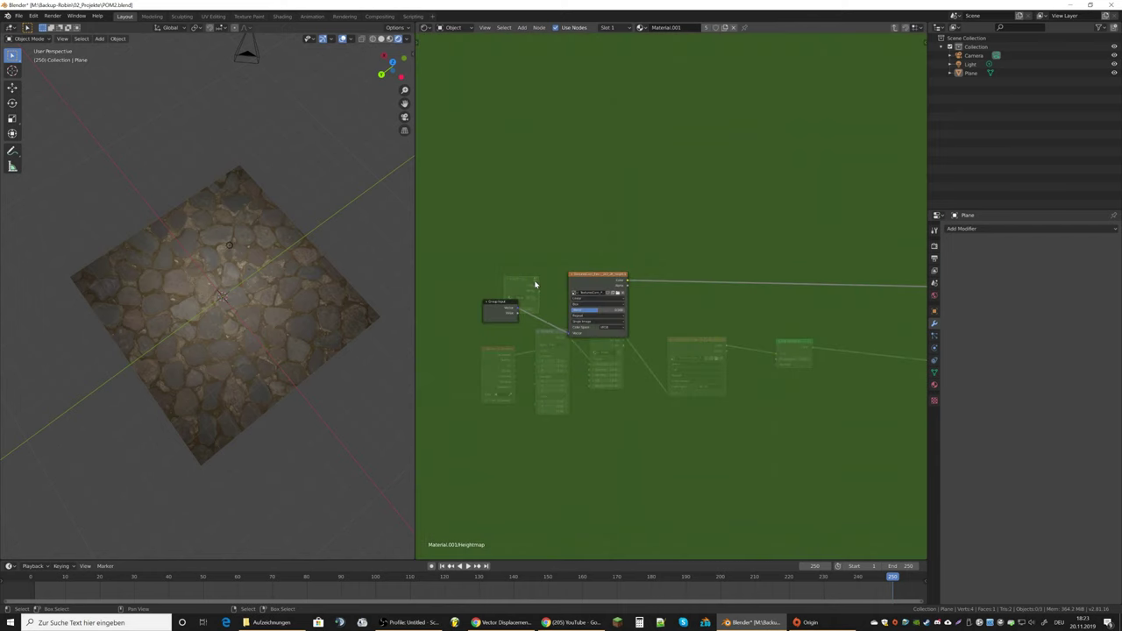
{"action": "left_click", "coordinate": [617, 294]}
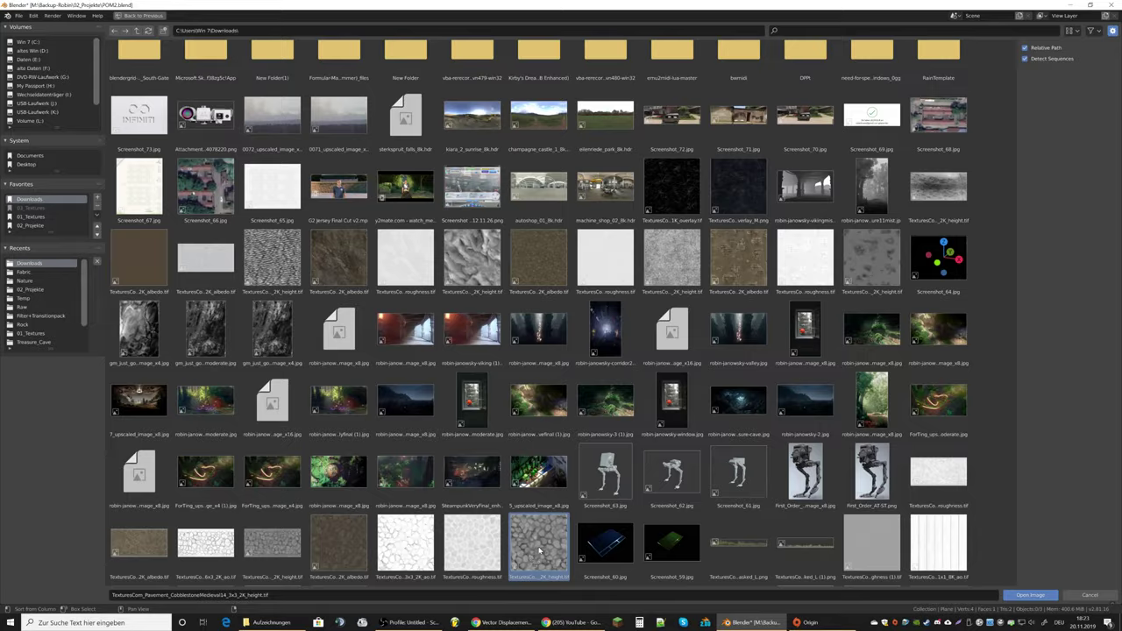
{"action": "double_click", "coordinate": [539, 549]}
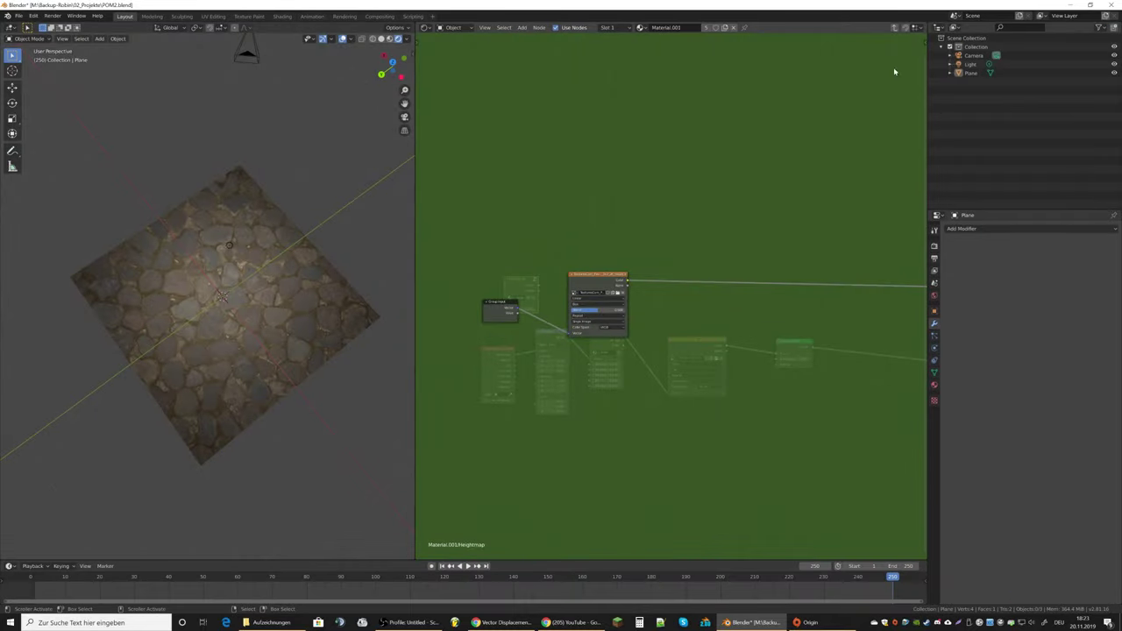
{"action": "left_click", "coordinate": [903, 29]}
Step: Change the albedo texture's projection mode and raise the POM Strength for deeper stones
{"action": "left_click", "coordinate": [686, 391]}
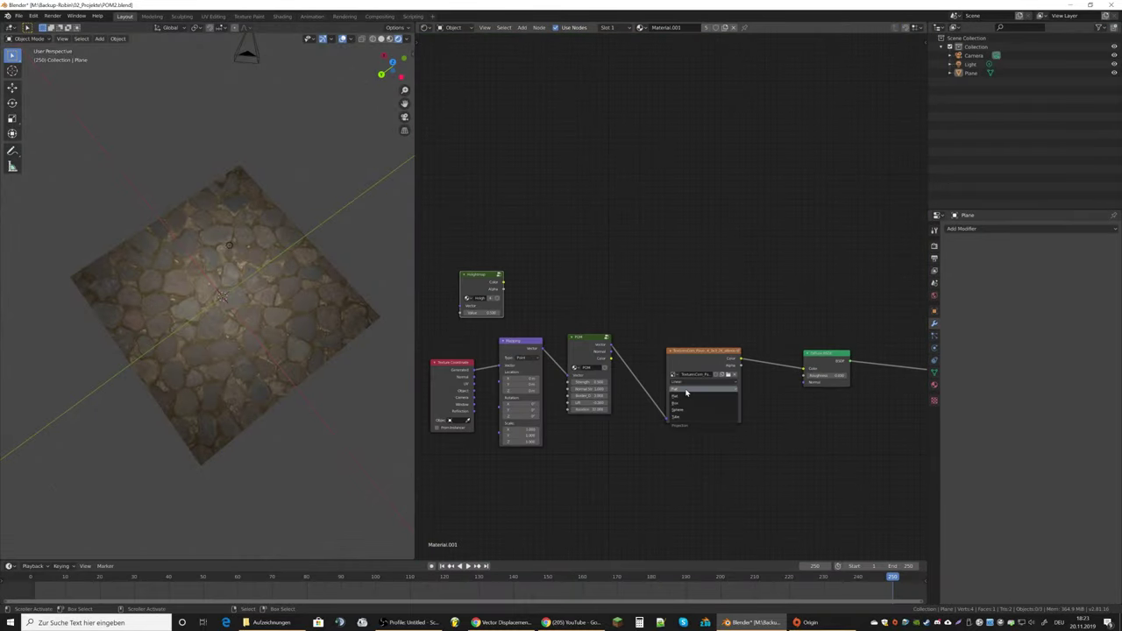
{"action": "left_click", "coordinate": [685, 405]}
{"action": "middle_click_drag", "start_coordinate": [283, 426], "coordinate": [275, 349]}
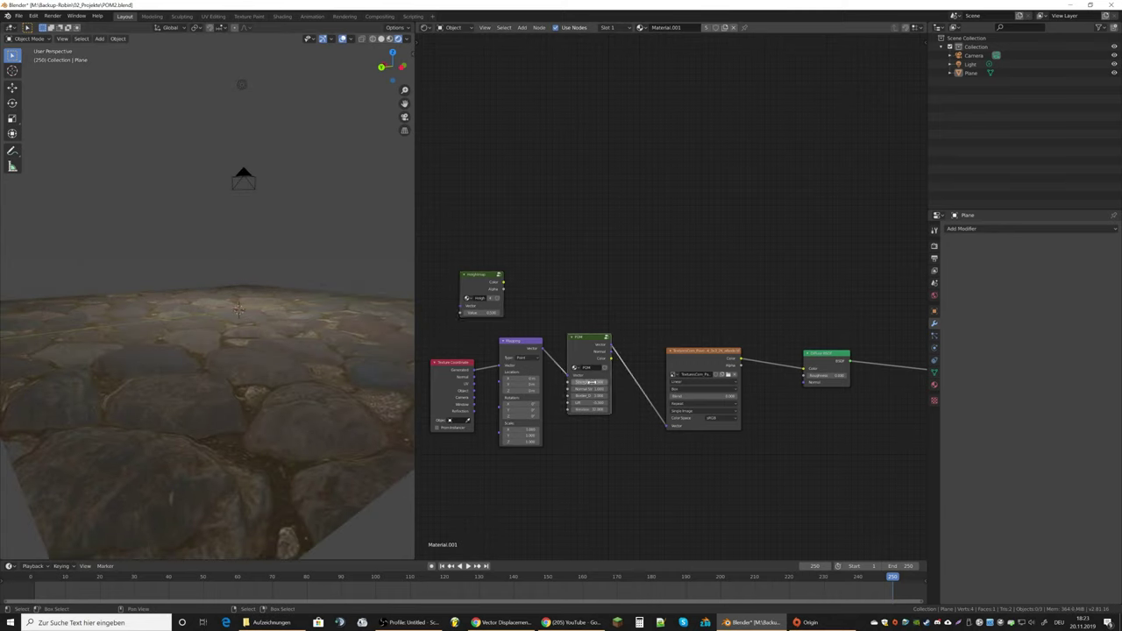
{"action": "left_click_drag", "start_coordinate": [589, 382], "coordinate": [638, 479]}
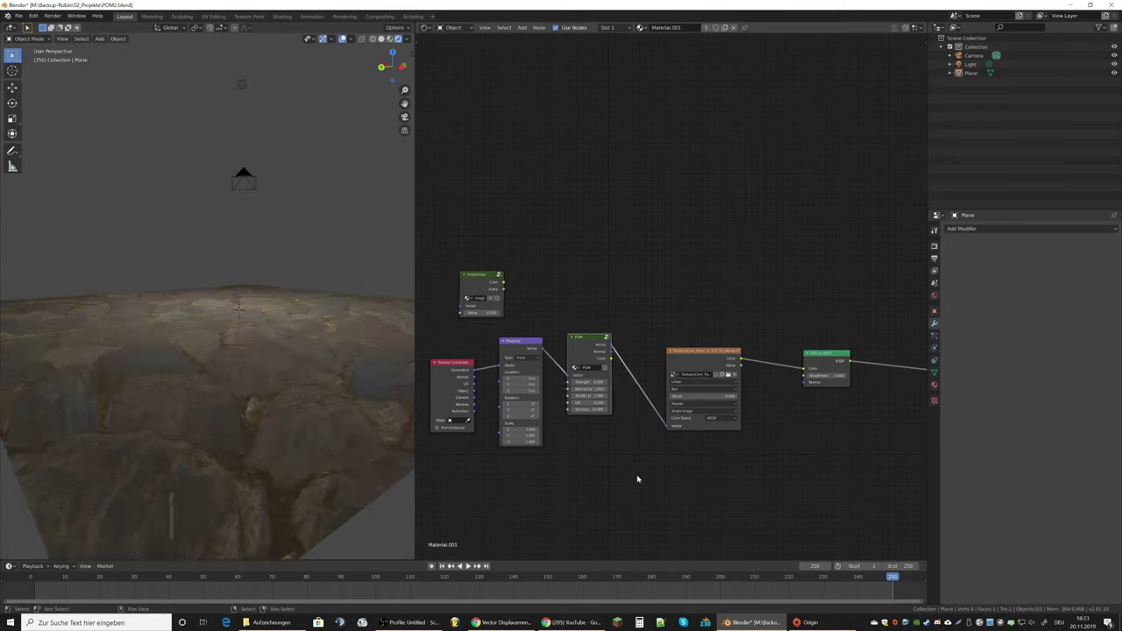
{"action": "left_click", "coordinate": [599, 403]}
{"action": "middle_click_drag", "start_coordinate": [182, 317], "coordinate": [247, 329]}
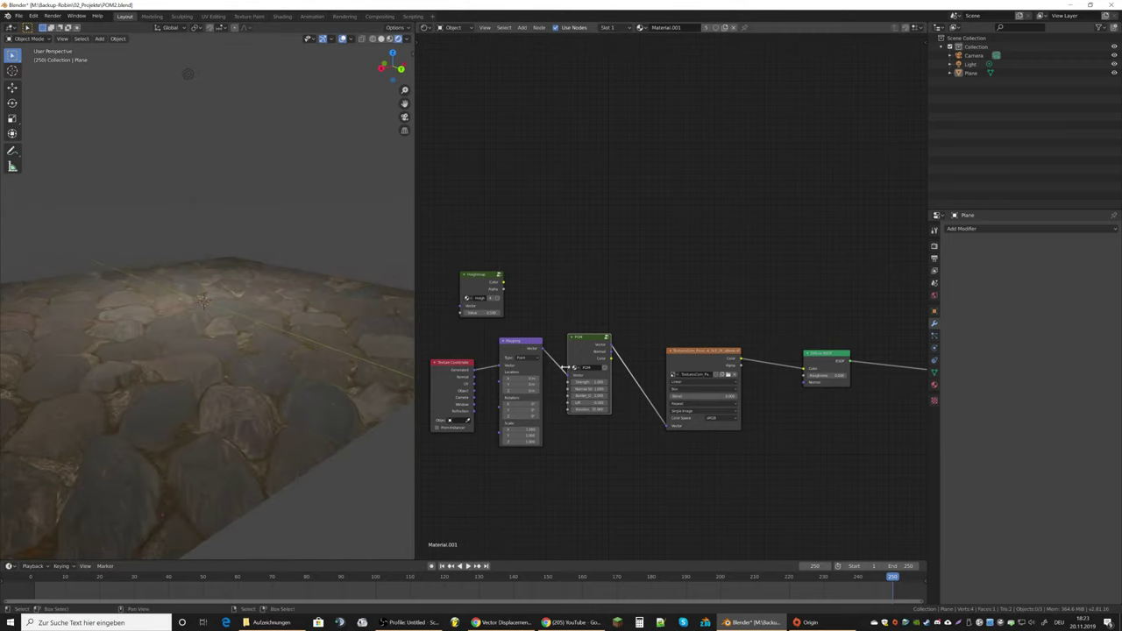
Step: Connect the POM Normal output to the Diffuse BSDF Normal input and inspect the relief
{"action": "middle_click_drag", "start_coordinate": [777, 379], "coordinate": [675, 359]}
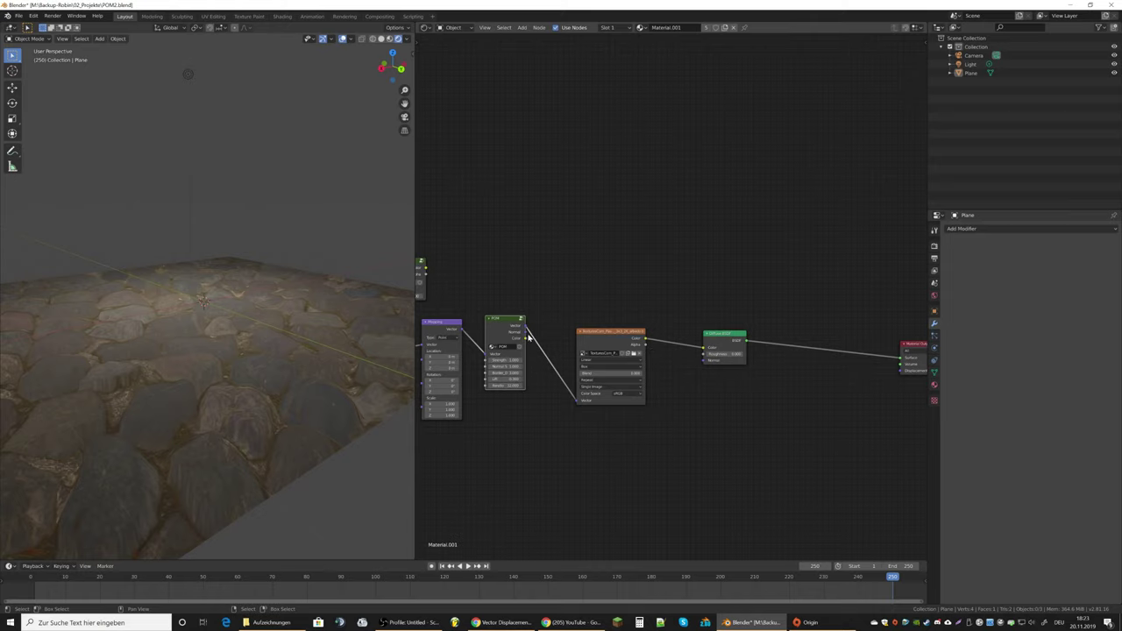
{"action": "left_click_drag", "start_coordinate": [528, 335], "coordinate": [556, 343]}
{"action": "left_click_drag", "start_coordinate": [709, 365], "coordinate": [707, 361]}
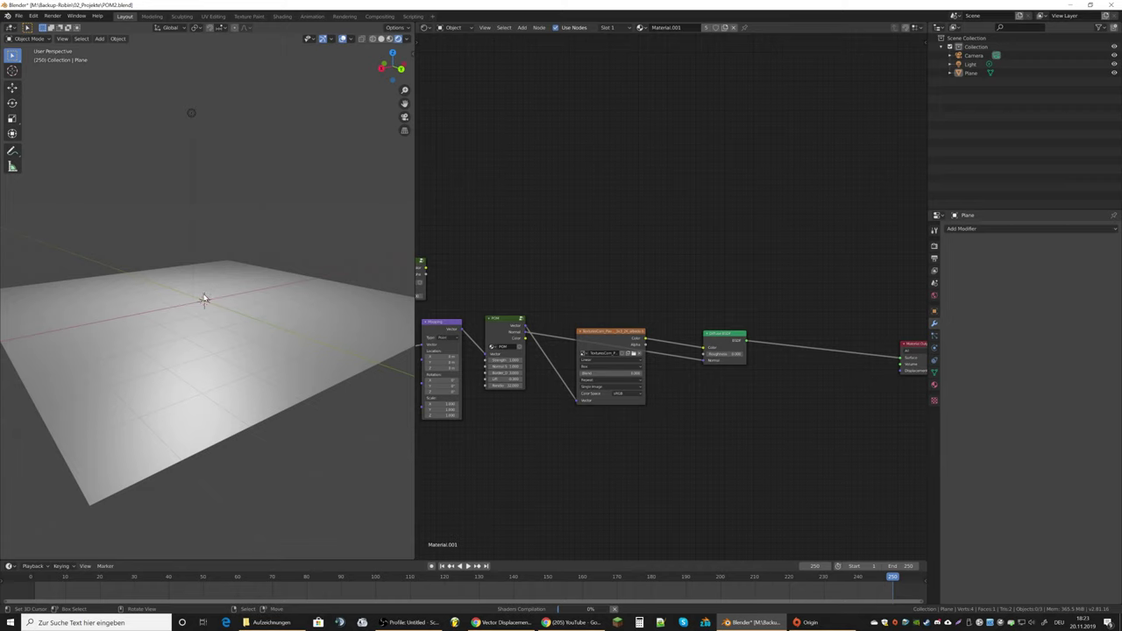
{"action": "mouse_move", "coordinate": [198, 305]}
{"action": "middle_mouse_down"}
{"action": "mouse_move", "coordinate": [234, 324]}
{"action": "mouse_move", "coordinate": [184, 203]}
{"action": "middle_mouse_up"}
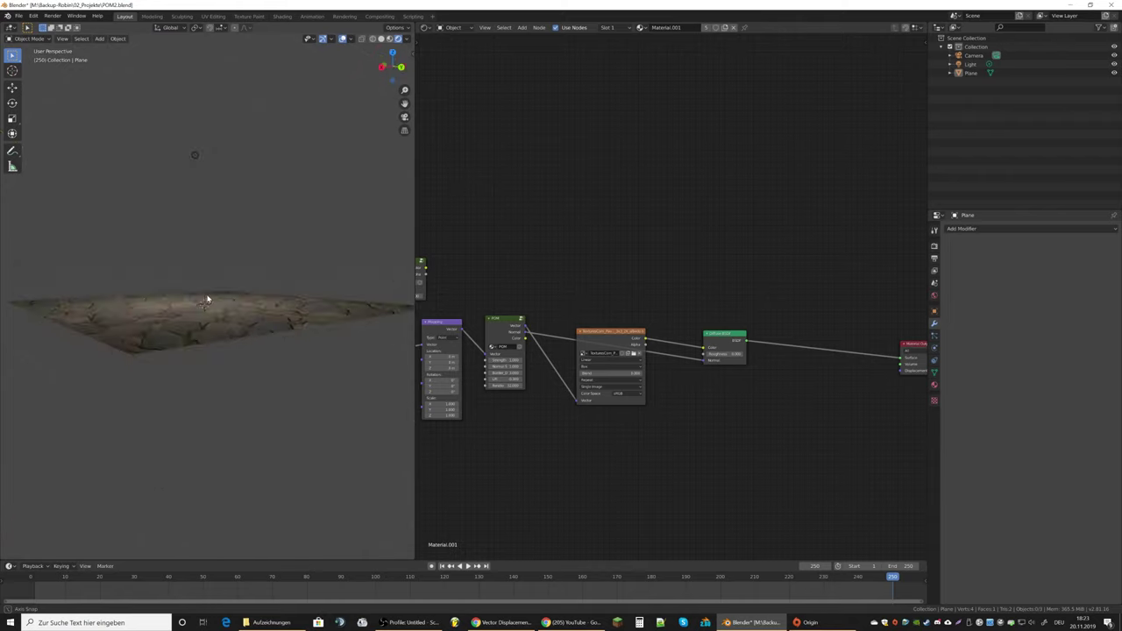
{"action": "left_click", "coordinate": [189, 146]}
Step: Try moving the Light along Y and Z, cancel both moves, and reselect the Plane
{"action": "key", "text": "g"}
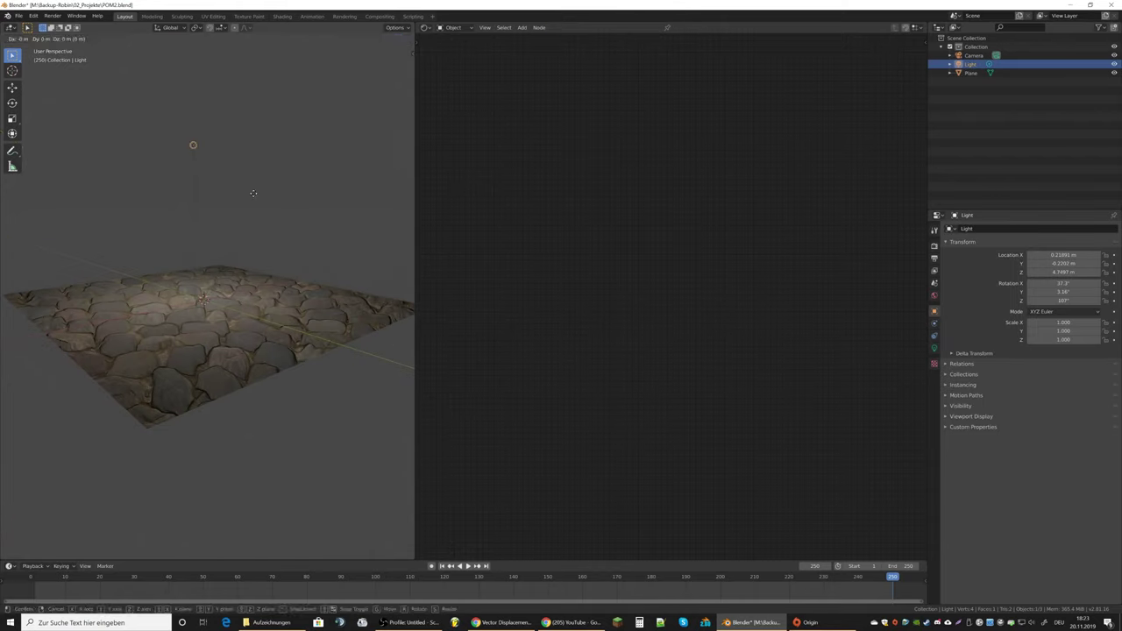
{"action": "key", "text": "y"}
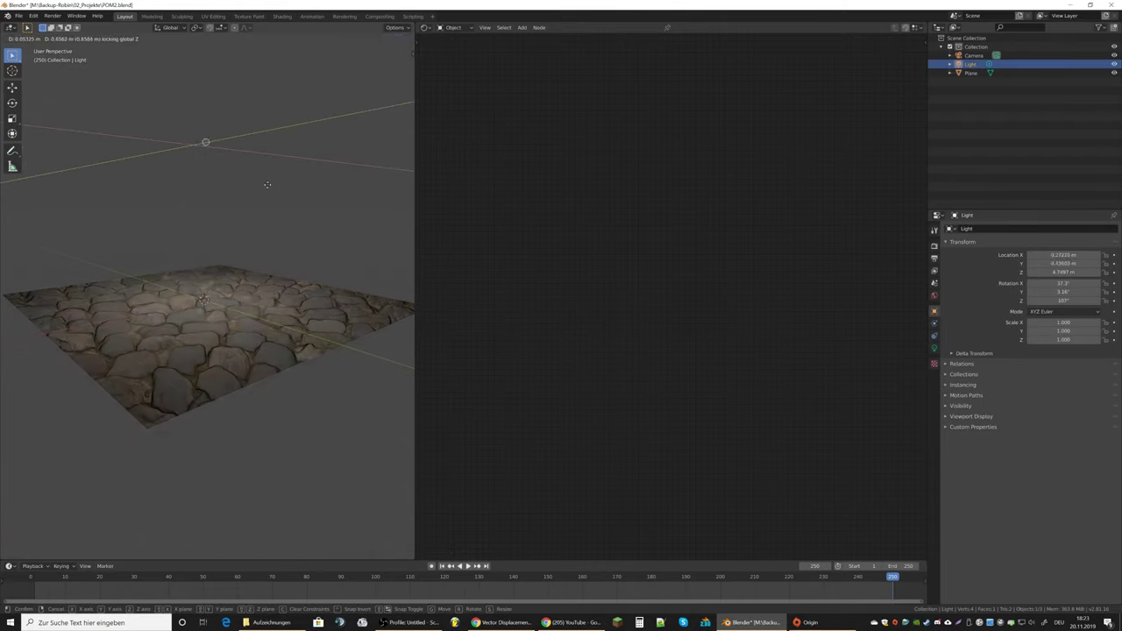
{"action": "key", "text": "Escape"}
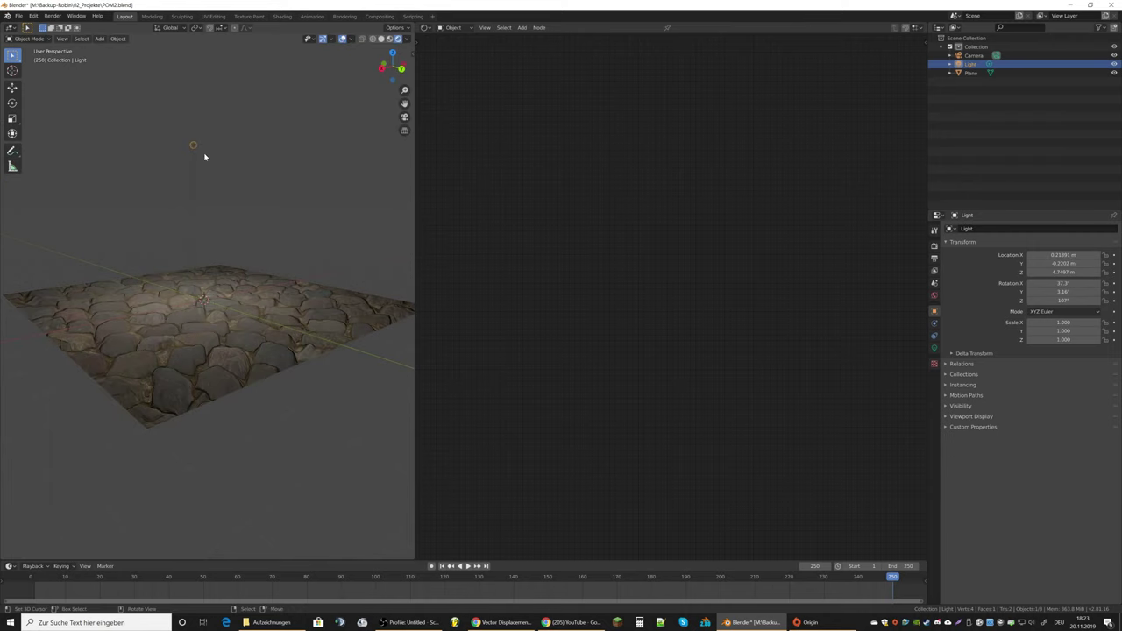
{"action": "key", "text": "g"}
{"action": "key", "text": "z"}
{"action": "key", "text": "Escape"}
{"action": "left_click", "coordinate": [225, 353]}
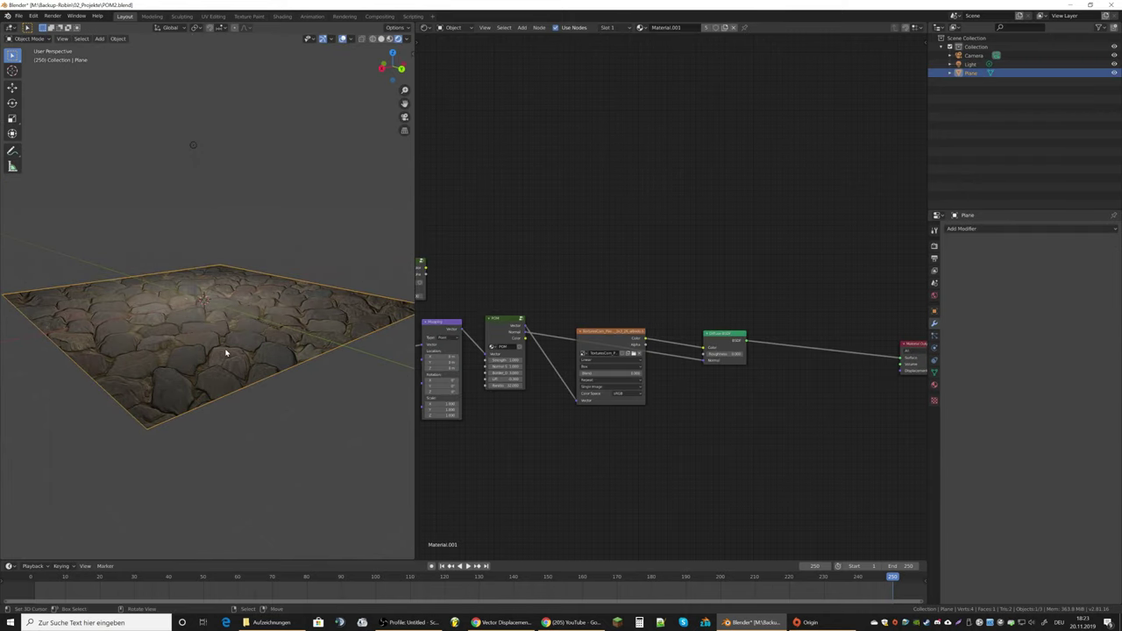
{"action": "middle_click_drag", "start_coordinate": [219, 344], "coordinate": [211, 341]}
{"action": "scroll", "coordinate": [211, 341], "scroll_direction": "up", "scroll_amount": 3}
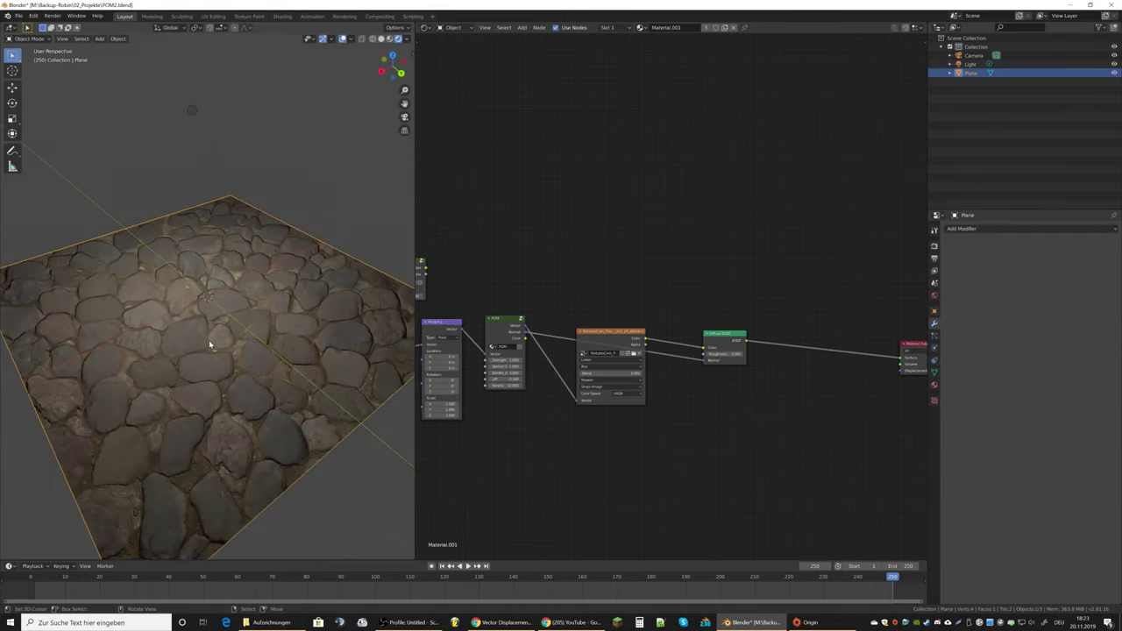
{"action": "scroll", "coordinate": [506, 398], "scroll_direction": "up", "scroll_amount": 2}
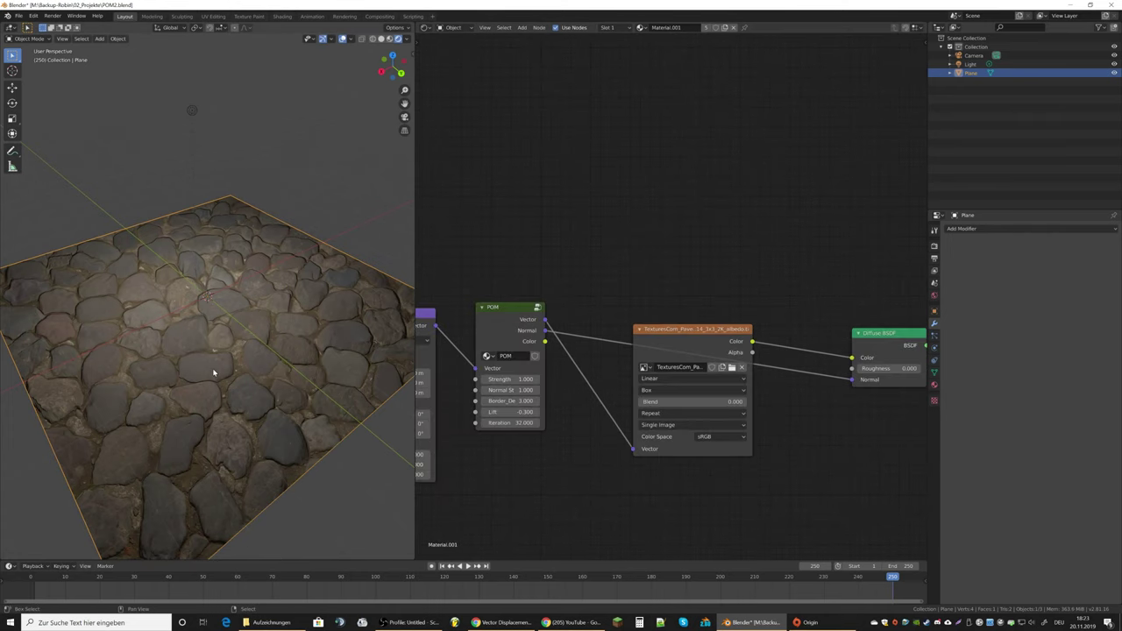
{"action": "scroll", "coordinate": [218, 371], "scroll_direction": "up", "scroll_amount": 3}
{"action": "scroll", "coordinate": [228, 316], "scroll_direction": "up", "scroll_amount": 3}
{"action": "middle_click_drag", "start_coordinate": [471, 412], "coordinate": [593, 391]}
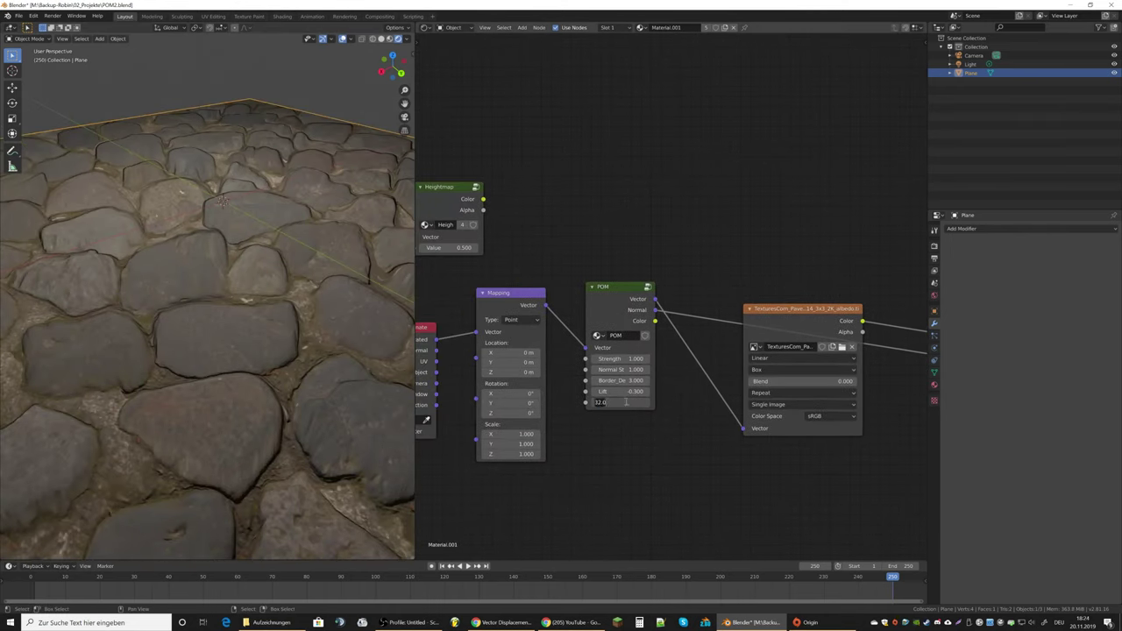
{"action": "key", "text": "Return"}
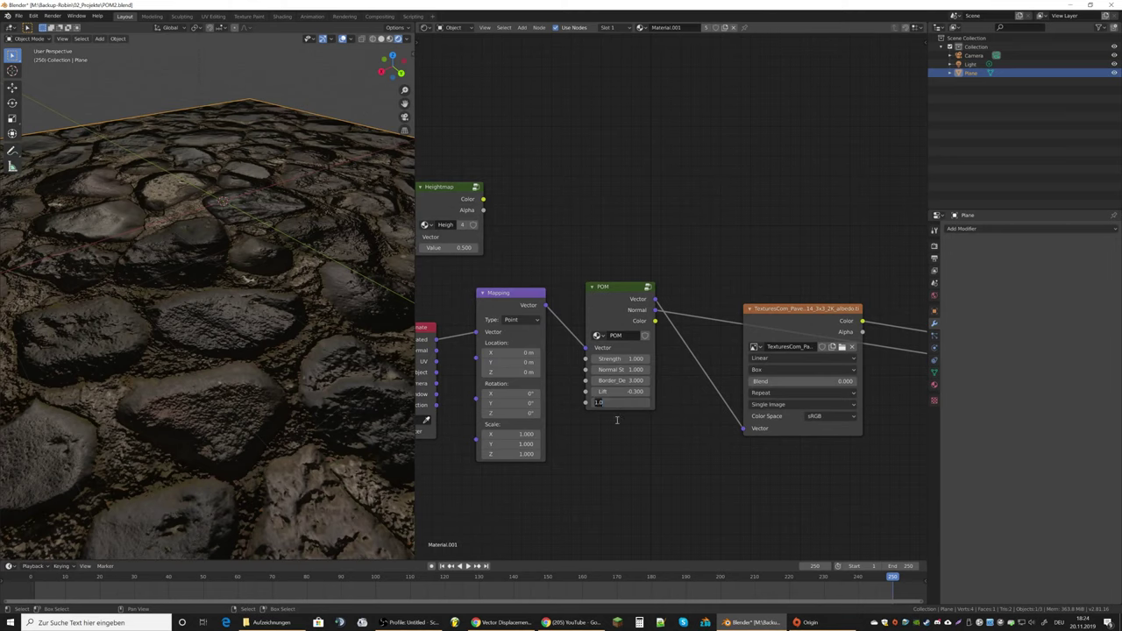
{"action": "key", "text": "Return"}
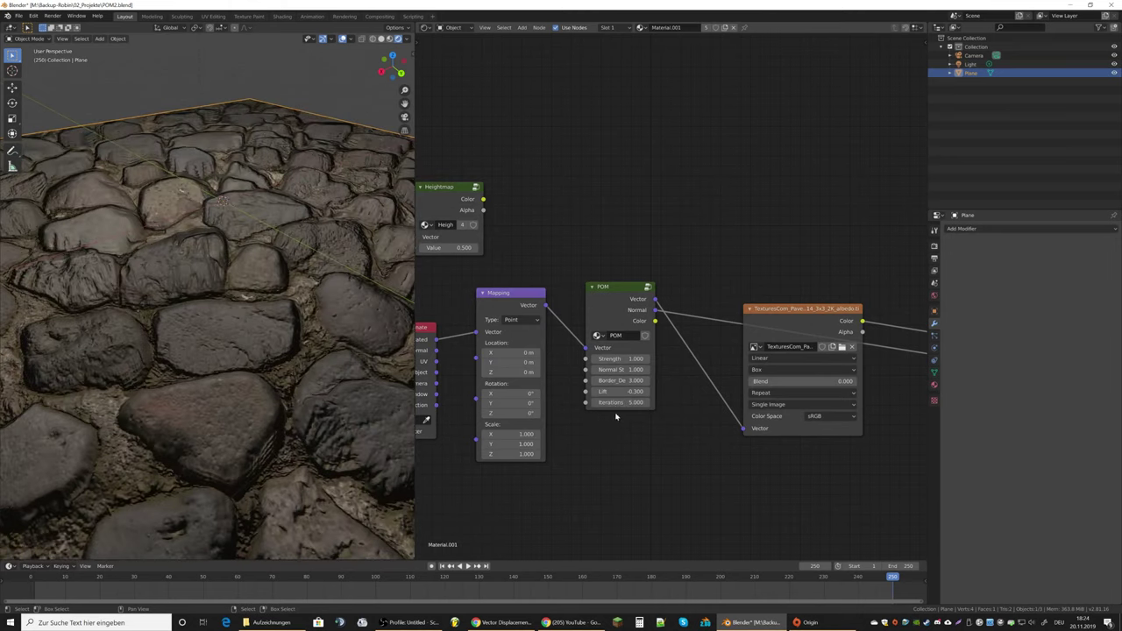
{"action": "key", "text": "Return"}
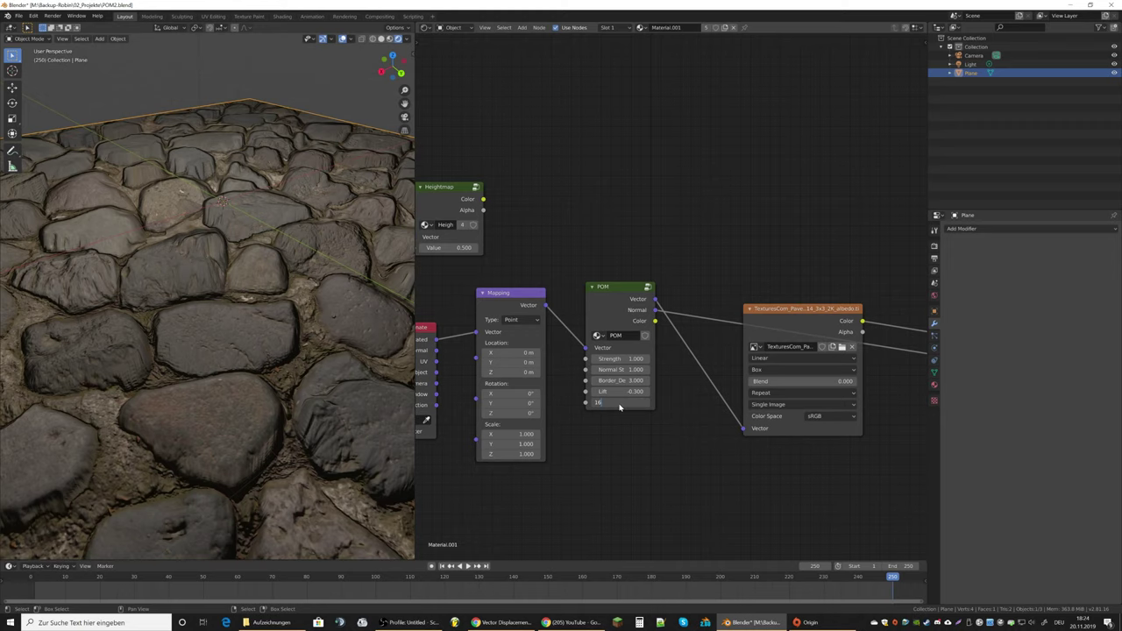
{"action": "key", "text": "Return"}
{"action": "key", "text": "Return"}
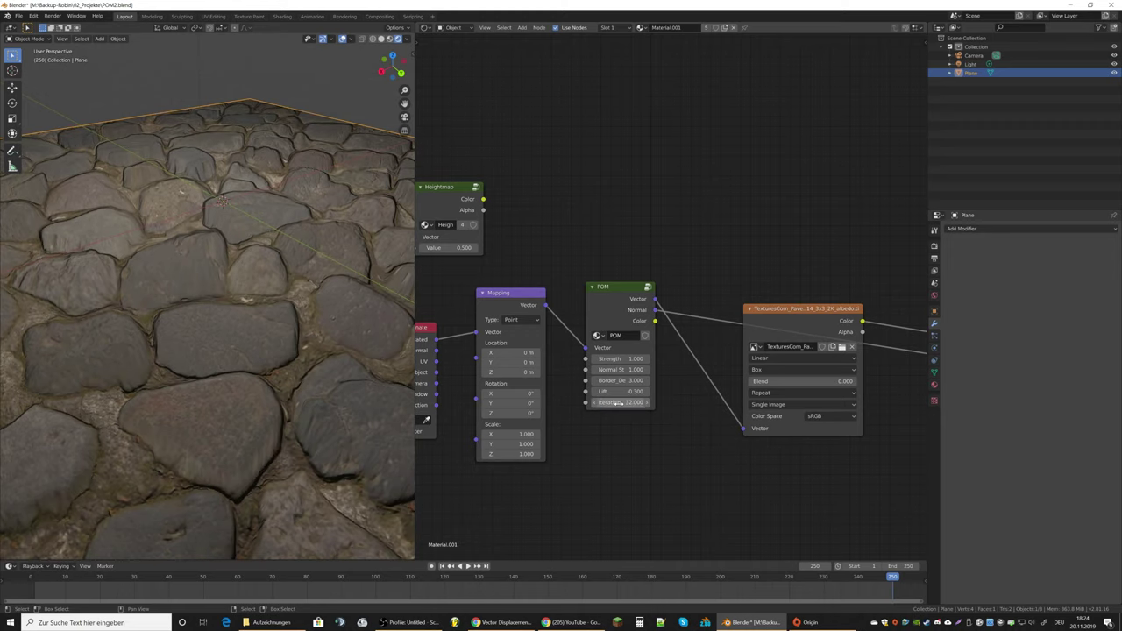
{"action": "scroll", "coordinate": [233, 328], "scroll_direction": "down", "scroll_amount": 5}
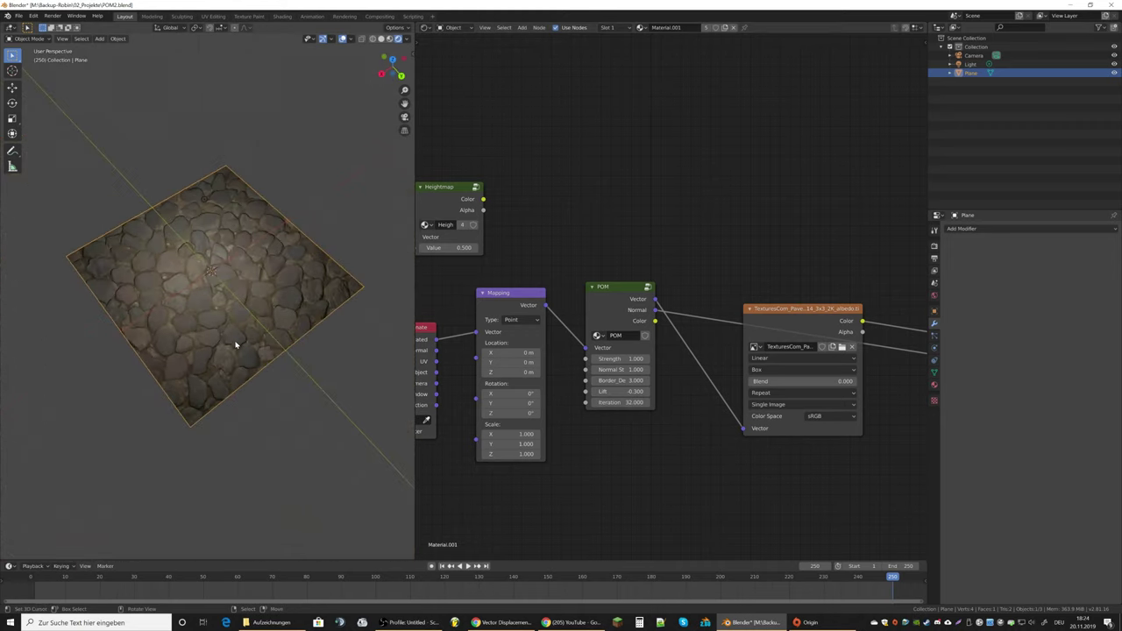
{"action": "key", "text": "alt+a"}
{"action": "middle_click_drag", "start_coordinate": [237, 345], "coordinate": [263, 321]}
{"action": "scroll", "coordinate": [271, 348], "scroll_direction": "up", "scroll_amount": 5}
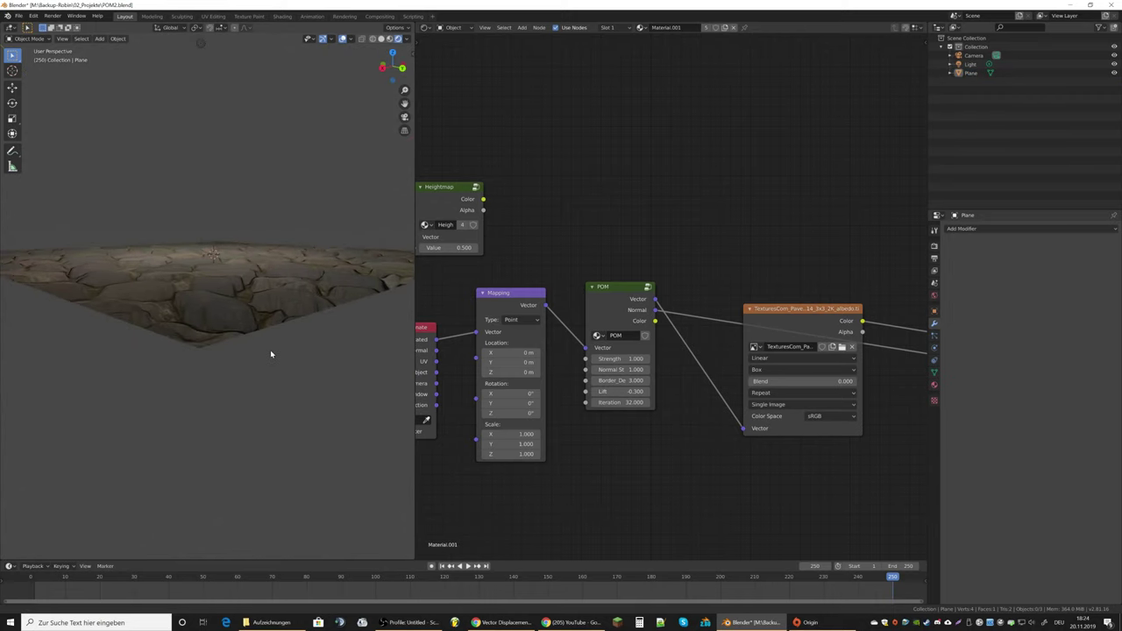
{"action": "middle_click_drag", "start_coordinate": [277, 417], "coordinate": [269, 375]}
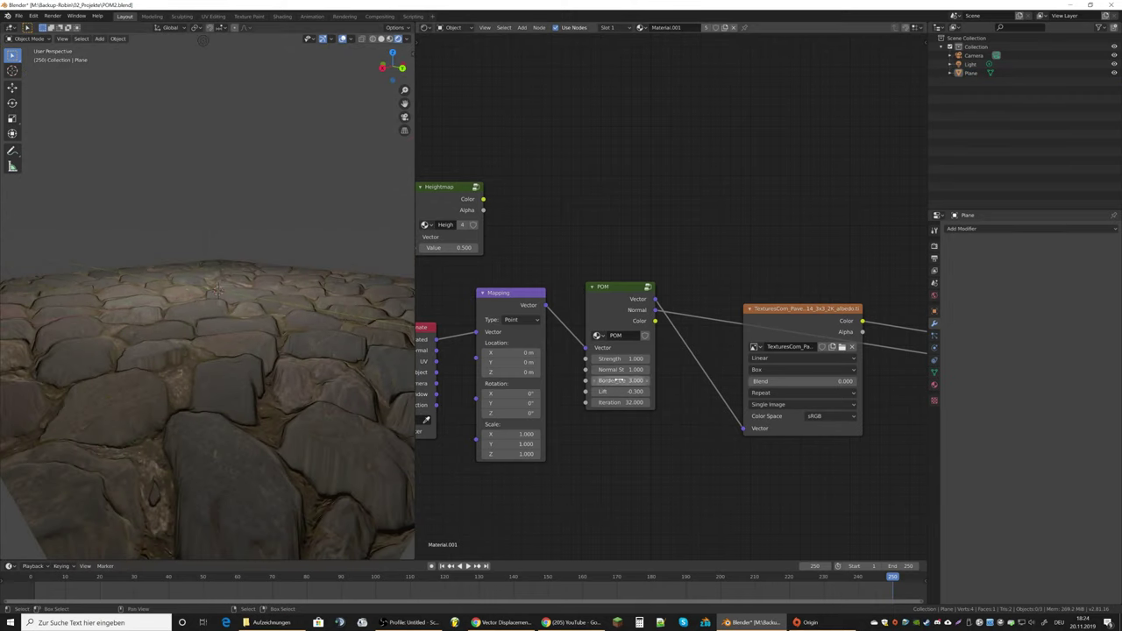
{"action": "type", "text": "0"}
{"action": "key", "text": "Return"}
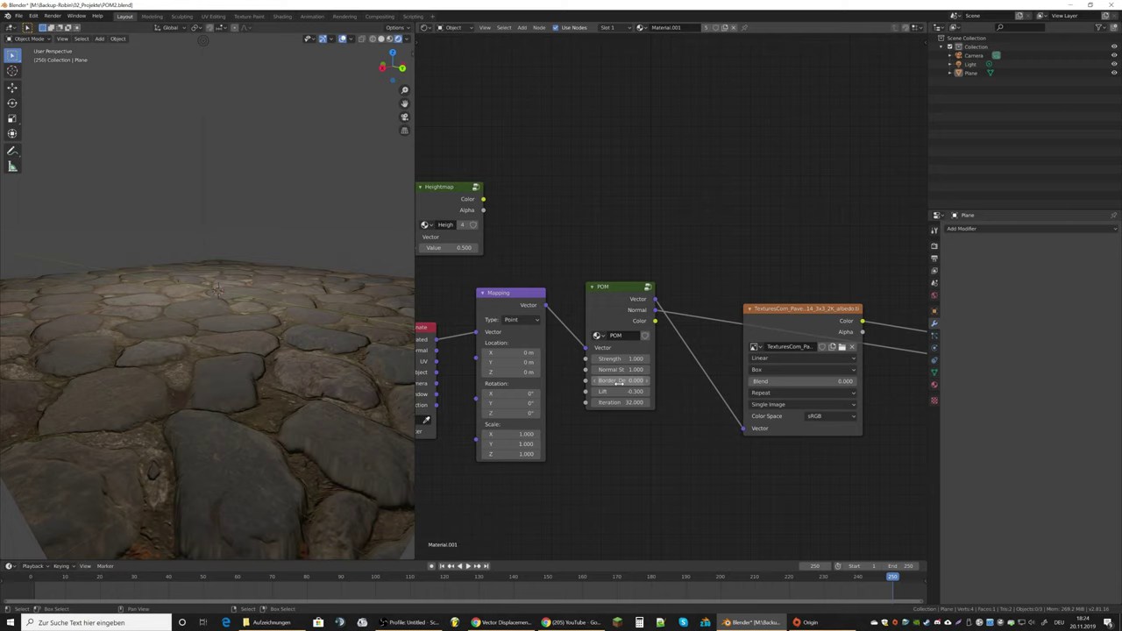
{"action": "key", "text": "Return"}
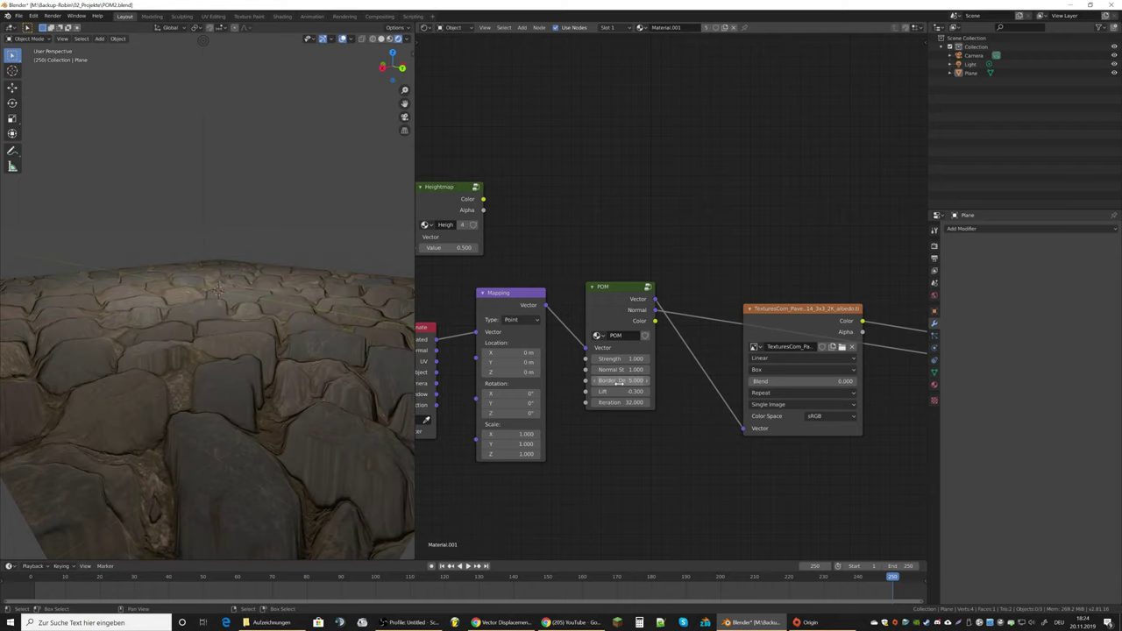
{"action": "key", "text": "Return"}
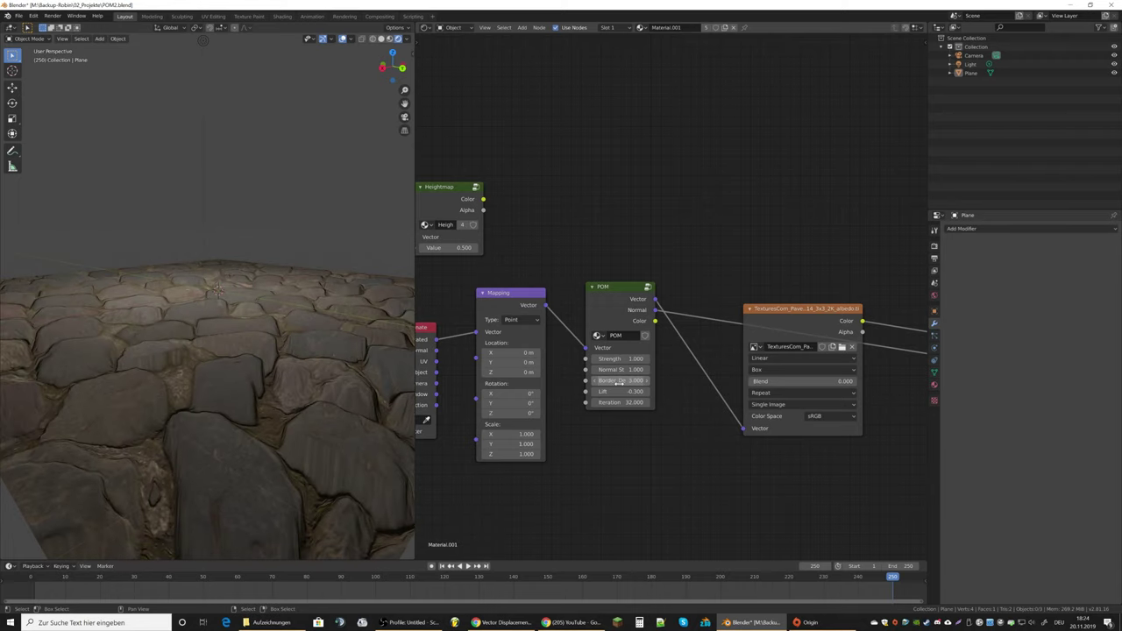
{"action": "middle_click_drag", "start_coordinate": [377, 289], "coordinate": [326, 301]}
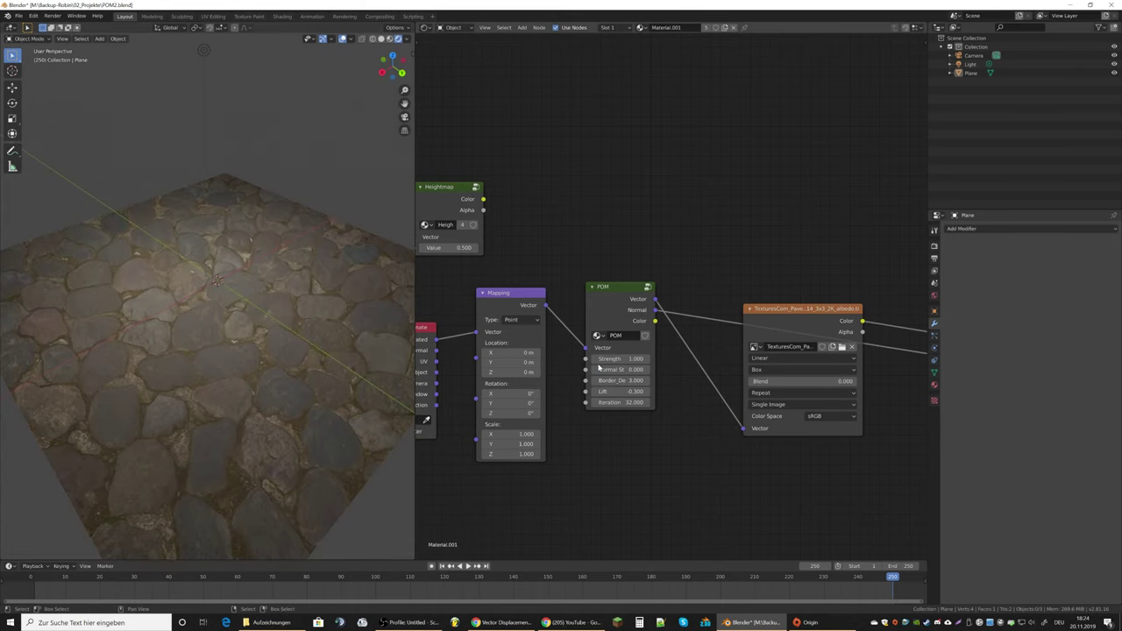
Step: Try POM normal strength 16 then settle on 1, and lower lift from 7.5 to -0.3
{"action": "key", "text": "Return"}
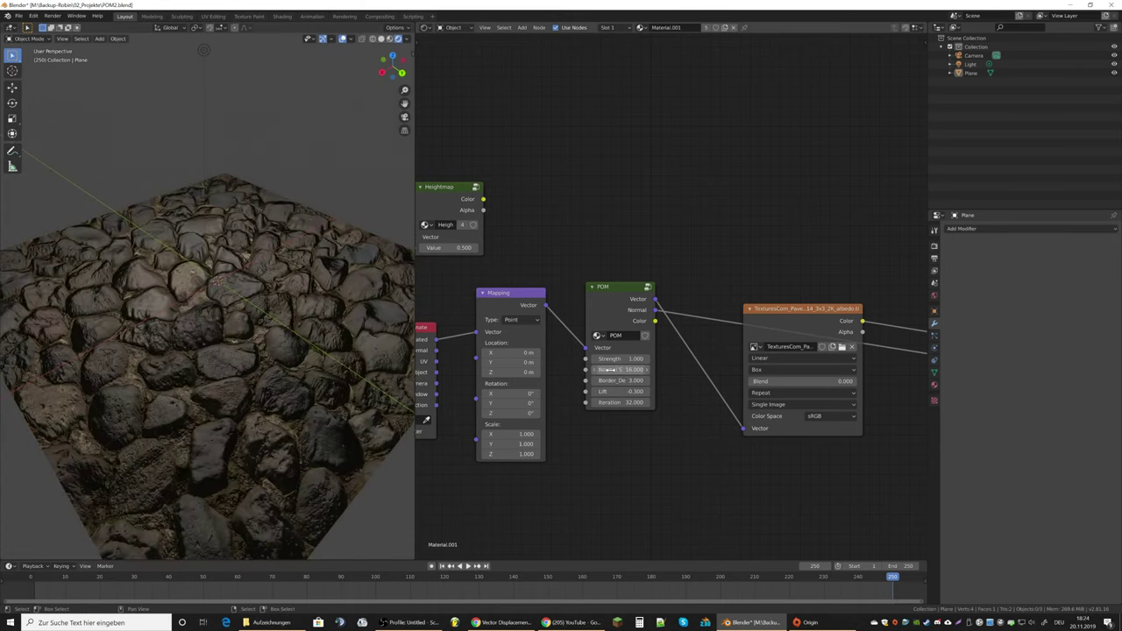
{"action": "key", "text": "Return"}
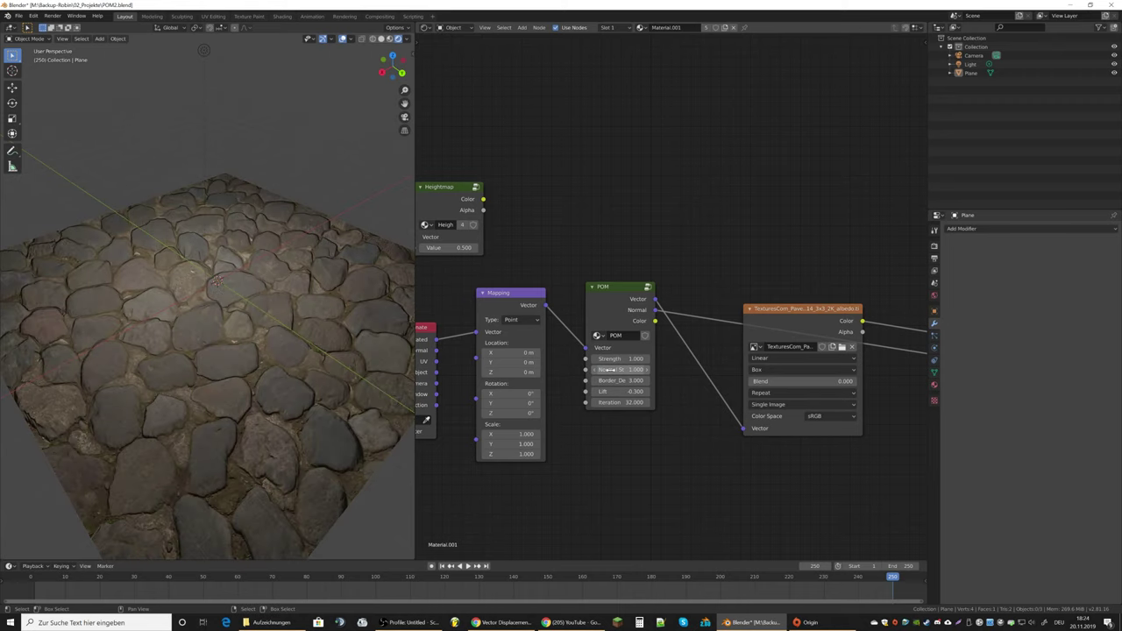
{"action": "key", "text": "Return"}
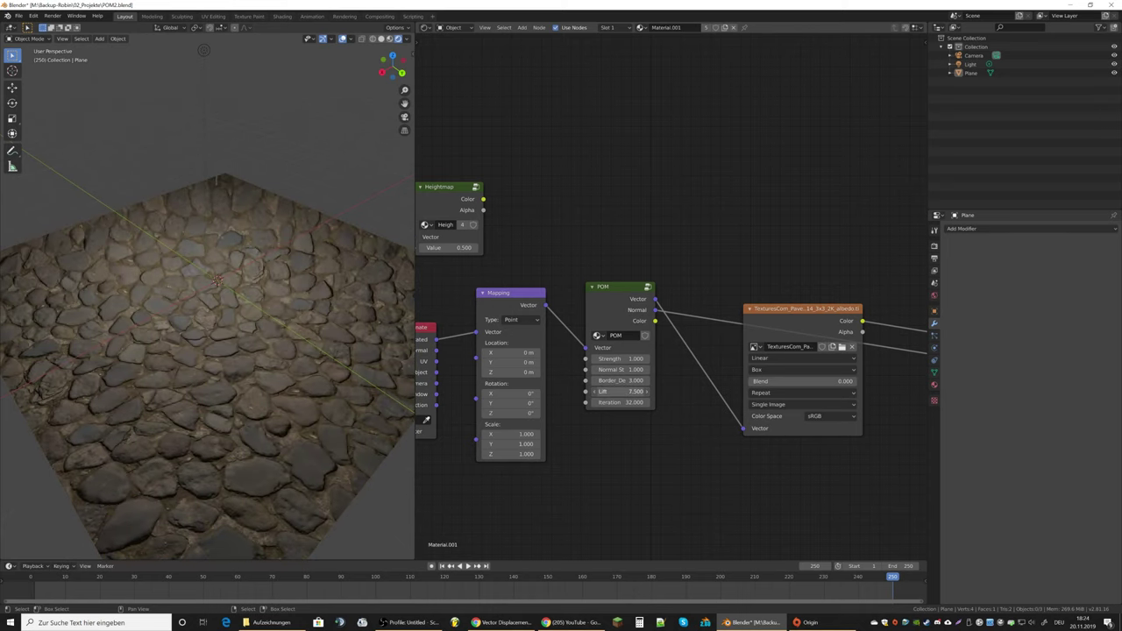
{"action": "left_click_drag", "start_coordinate": [622, 391], "coordinate": [579, 391]}
{"action": "mouse_move", "coordinate": [245, 288]}
{"action": "middle_mouse_down"}
{"action": "mouse_move", "coordinate": [246, 318]}
{"action": "mouse_move", "coordinate": [248, 293]}
{"action": "middle_mouse_up"}
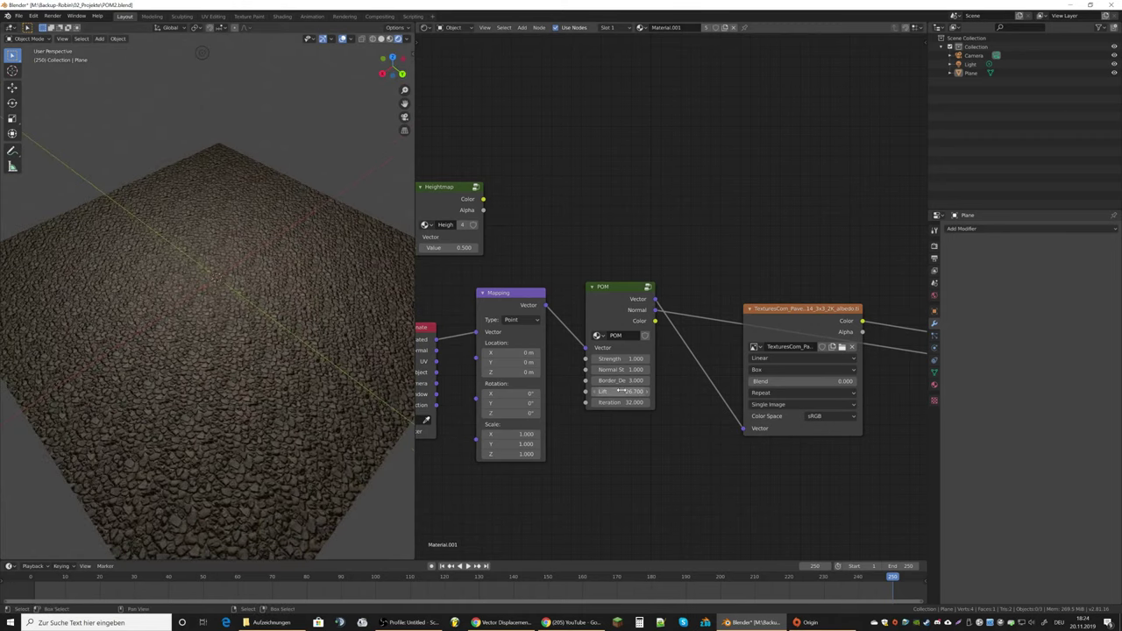
{"action": "type", "text": "-0.300"}
{"action": "key", "text": "Return"}
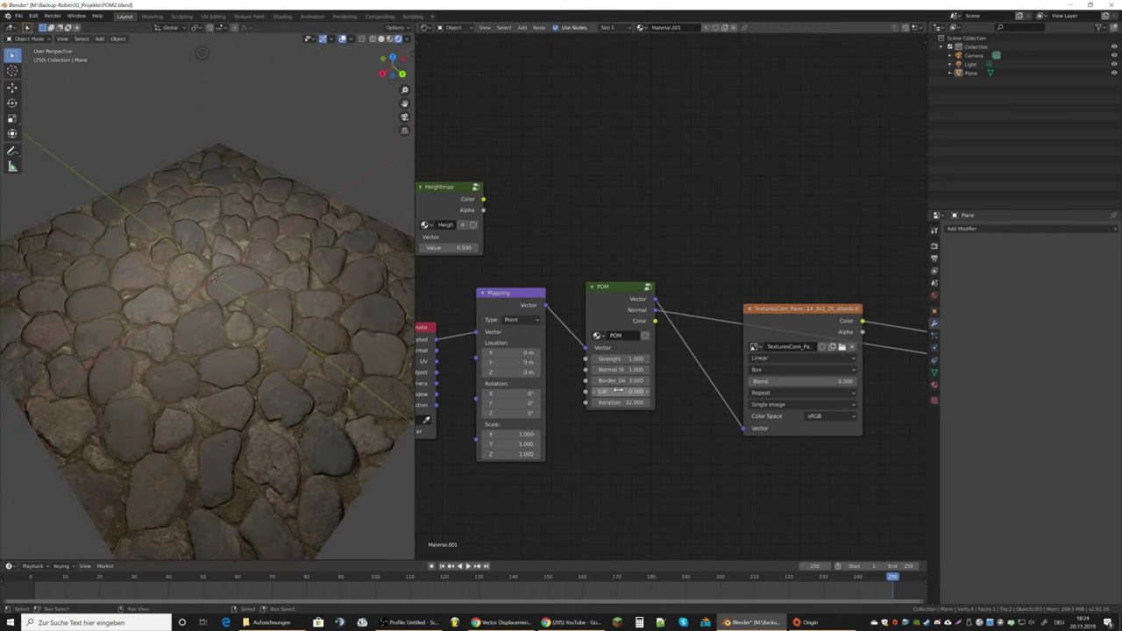
{"action": "middle_click_drag", "start_coordinate": [376, 339], "coordinate": [212, 326]}
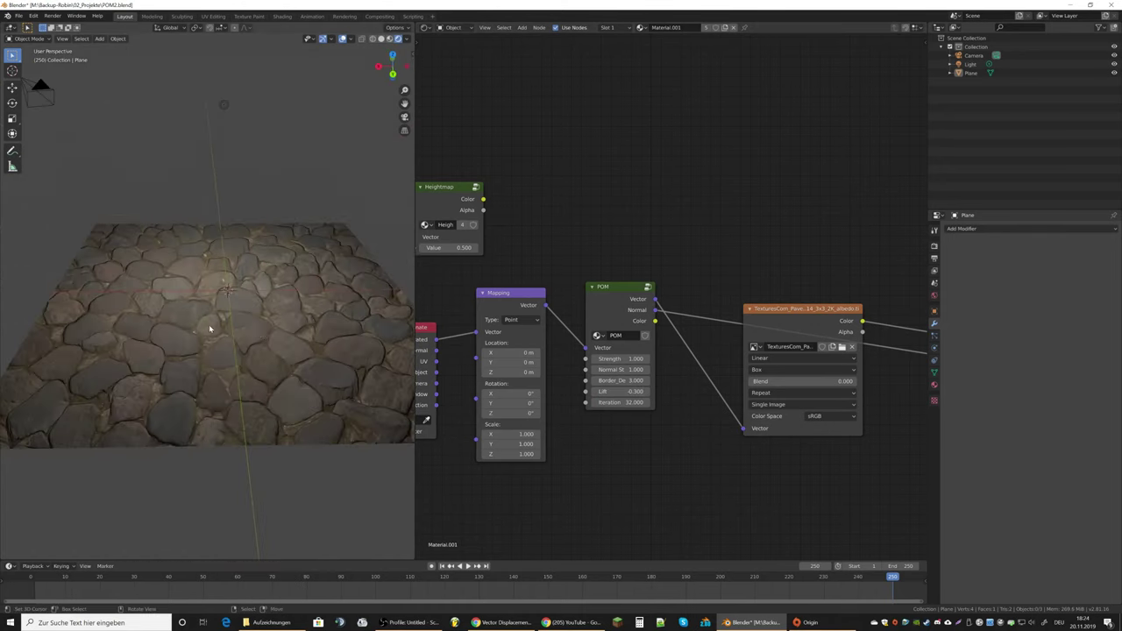
Step: Add a Suzanne monkey mesh and scale it down on the plane
{"action": "key", "text": "shift+a"}
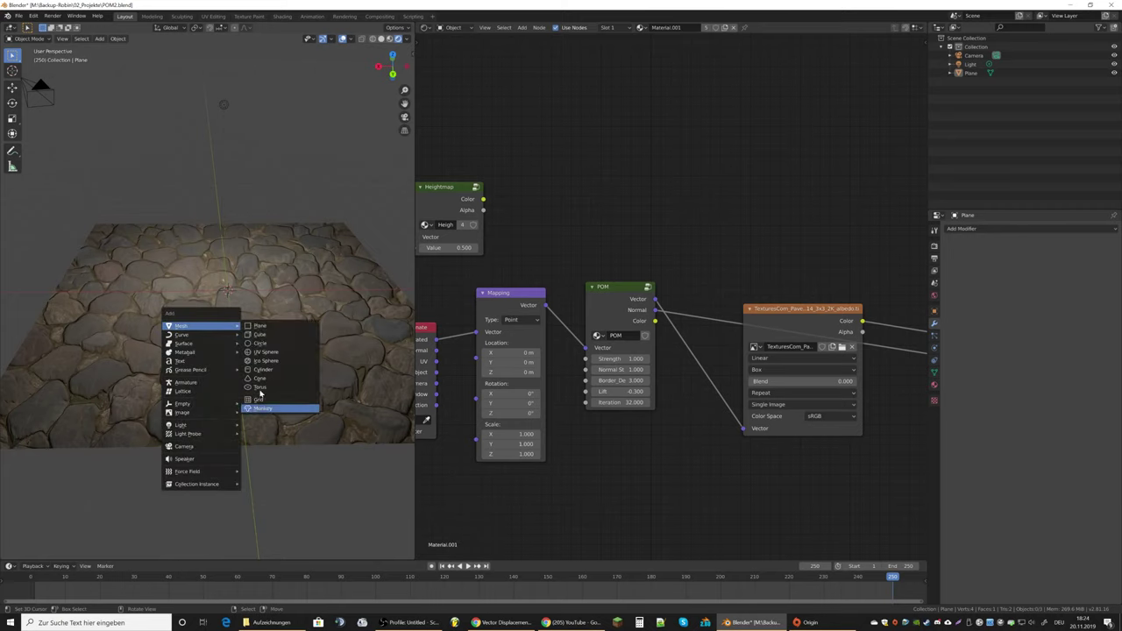
{"action": "left_click", "coordinate": [262, 408]}
{"action": "key", "text": "s"}
{"action": "left_click", "coordinate": [268, 325]}
{"action": "middle_click_drag", "start_coordinate": [269, 325], "coordinate": [200, 298]}
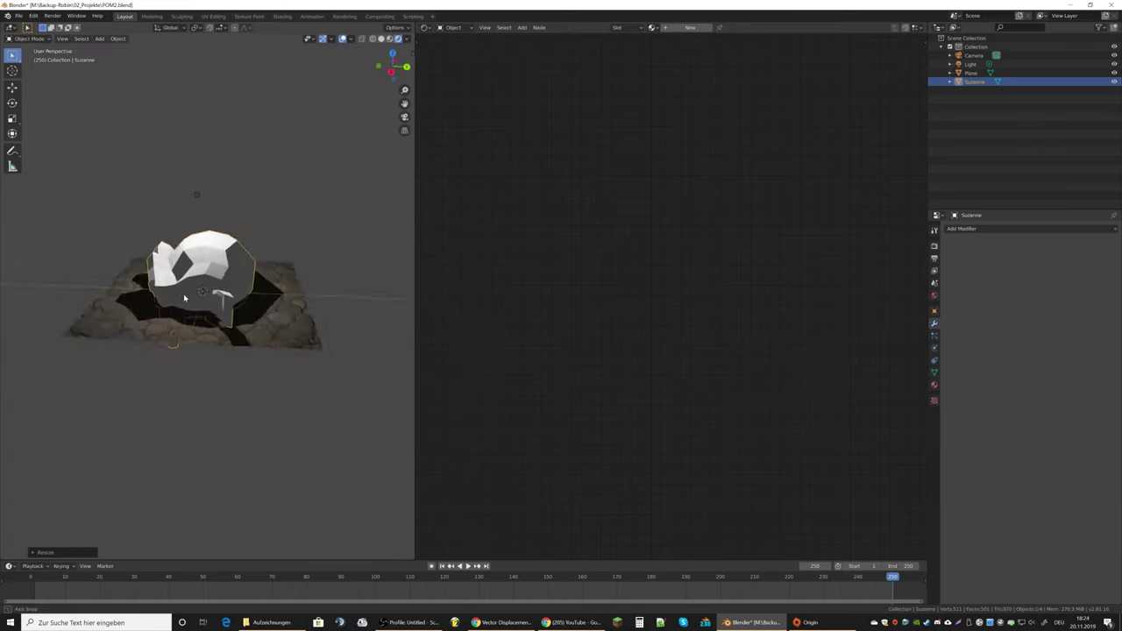
{"action": "scroll", "coordinate": [195, 314], "scroll_direction": "down", "scroll_amount": 3}
{"action": "key", "text": "t"}
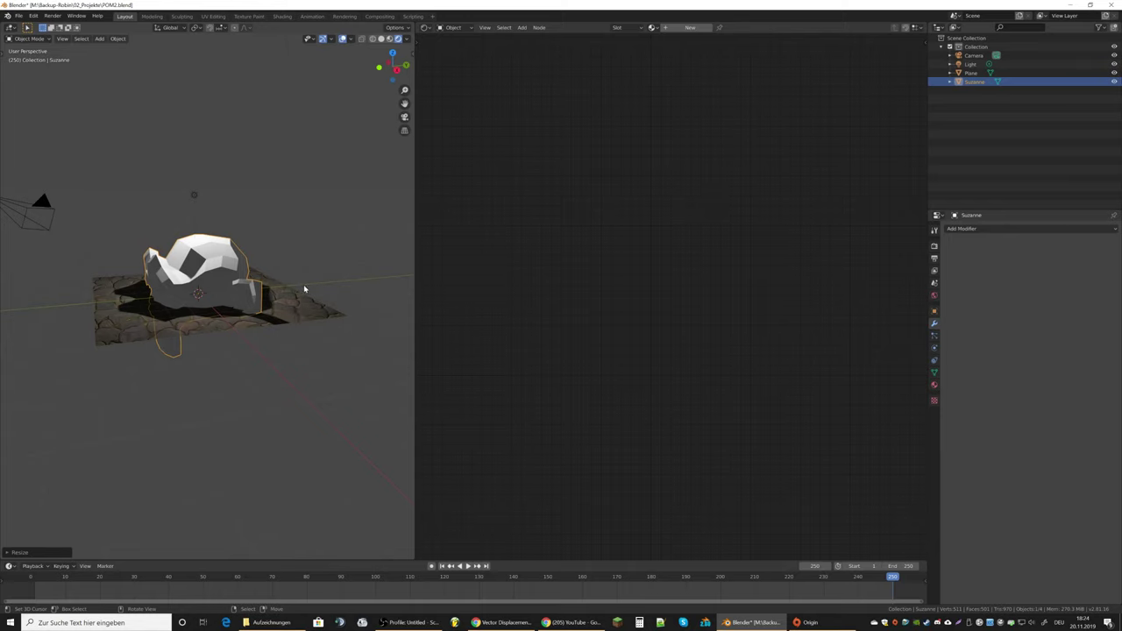
Step: Rotate the monkey into a new orientation and select the Light
{"action": "key", "text": "r"}
{"action": "left_click", "coordinate": [286, 350]}
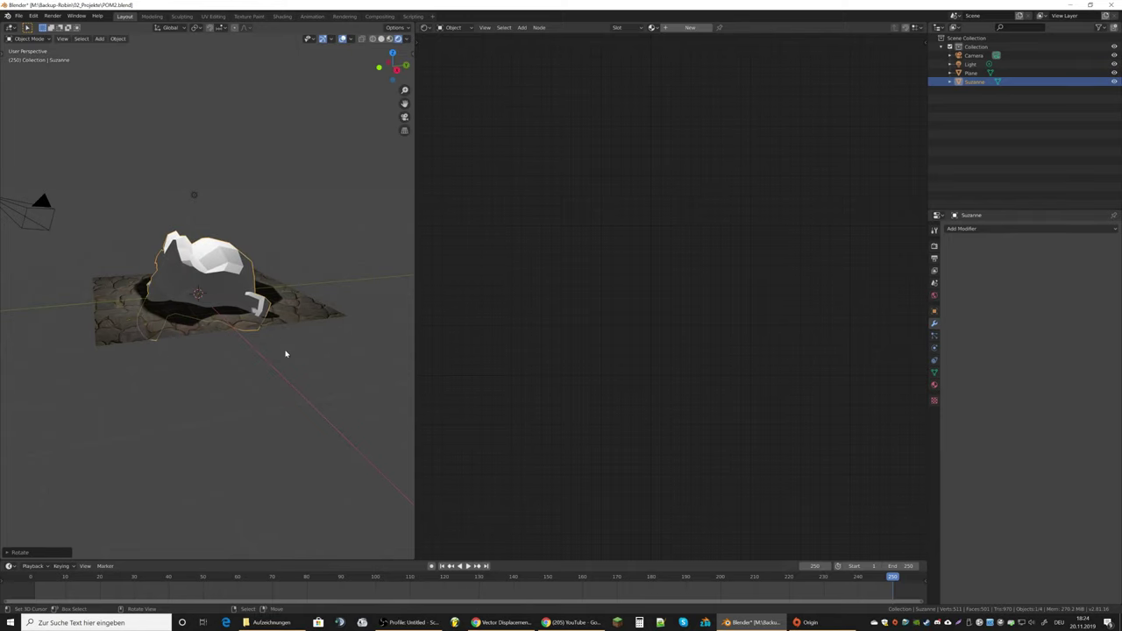
{"action": "key", "text": "F3"}
{"action": "key", "text": "Escape"}
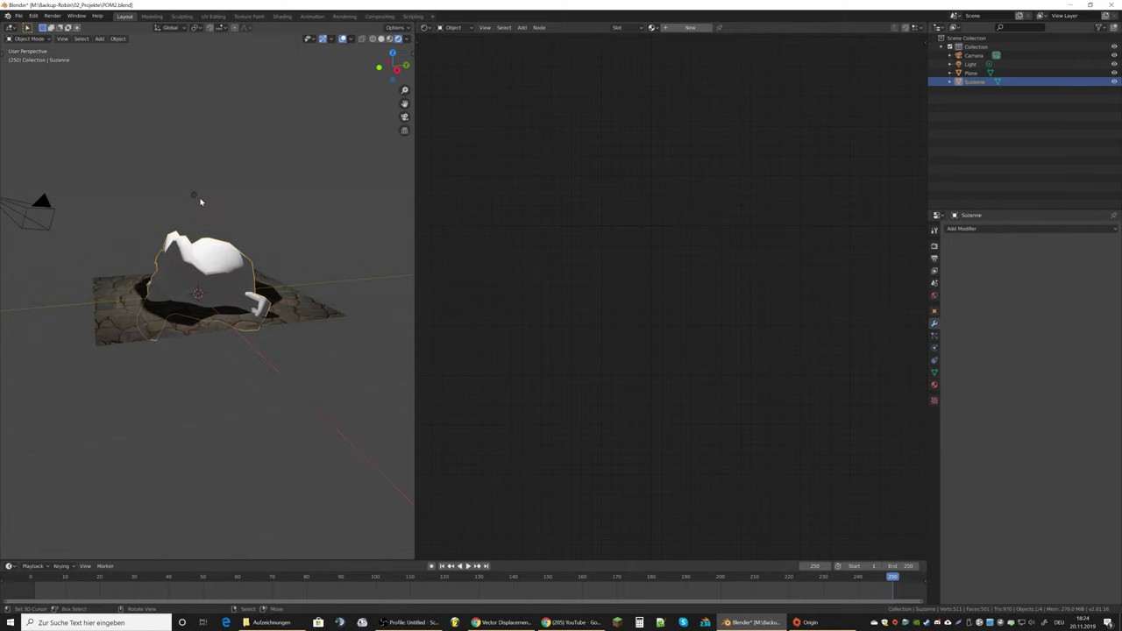
{"action": "left_click", "coordinate": [198, 198]}
Step: Move the light along the Y axis to a new position
{"action": "key", "text": "g"}
{"action": "key", "text": "y"}
{"action": "left_click", "coordinate": [200, 279]}
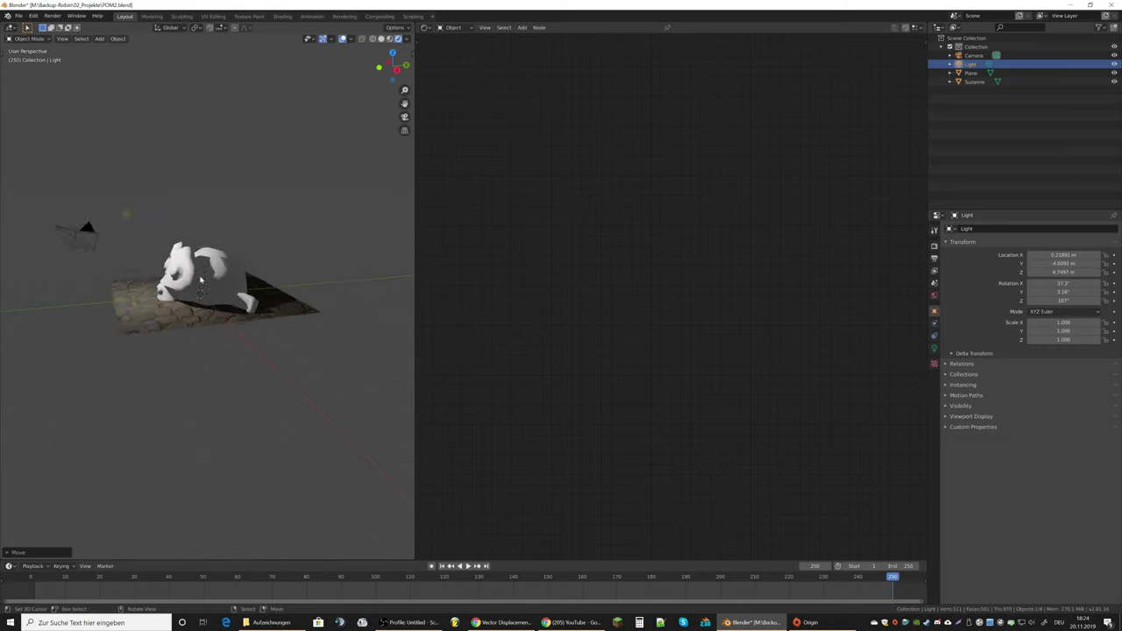
{"action": "middle_click_drag", "start_coordinate": [200, 279], "coordinate": [235, 296]}
Step: Link the Plane's cobblestone material to Suzanne with Ctrl+L Link Materials
{"action": "left_click", "coordinate": [198, 268]}
{"action": "left_click", "coordinate": [236, 326], "text": "shift"}
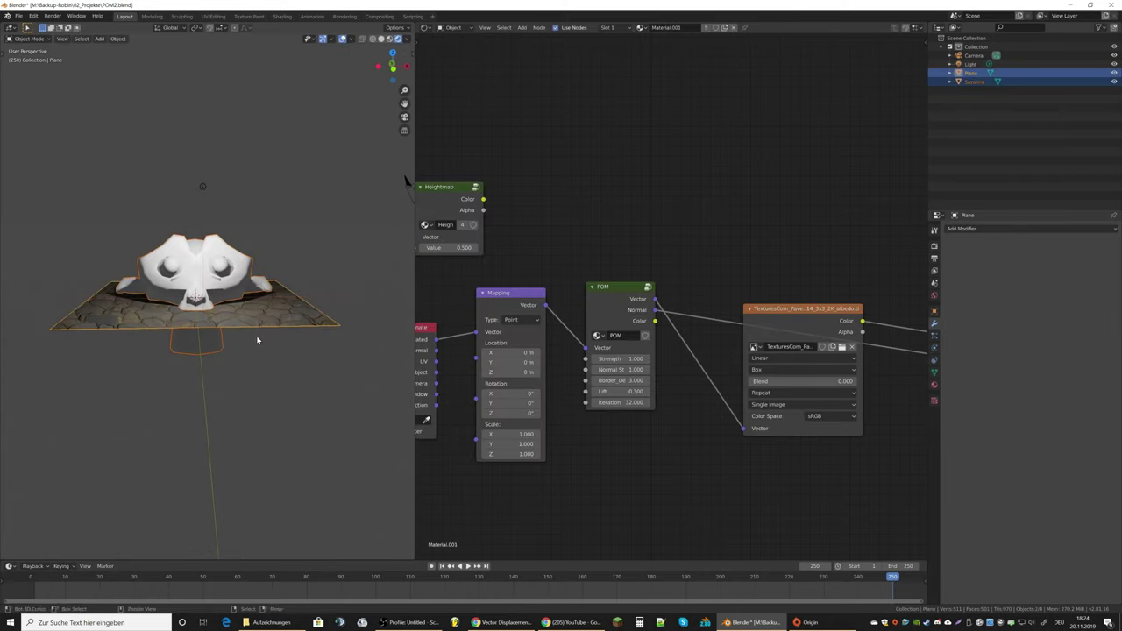
{"action": "key", "text": "ctrl+l"}
{"action": "left_click", "coordinate": [257, 338]}
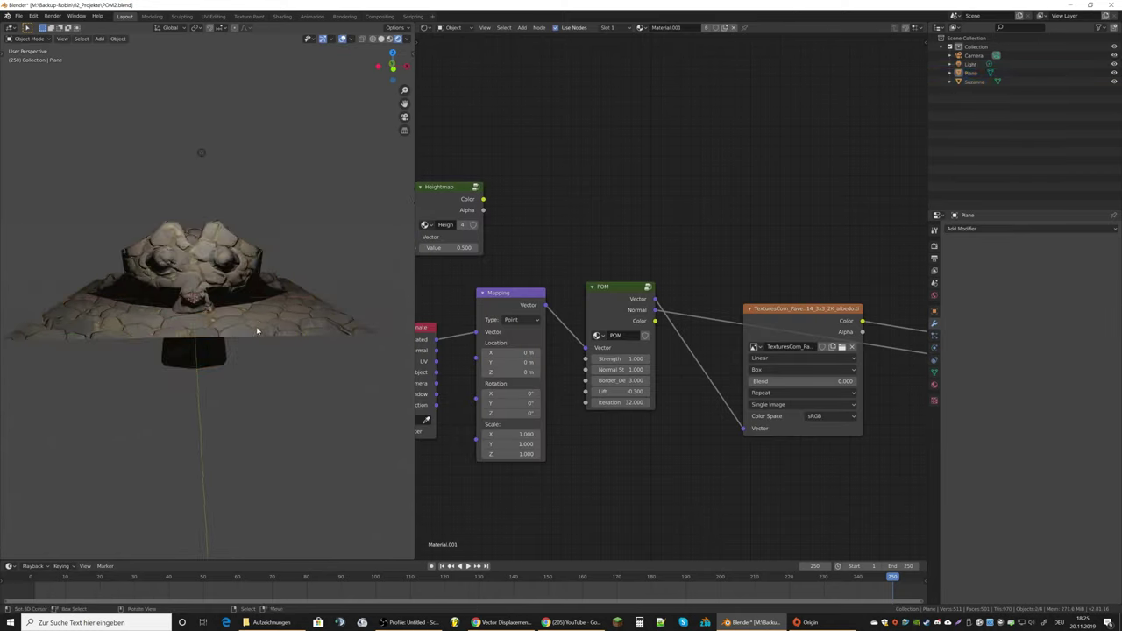
Step: Lower the Plane along the Z axis
{"action": "left_click", "coordinate": [263, 321]}
{"action": "key", "text": "g"}
{"action": "key", "text": "z"}
{"action": "left_click", "coordinate": [257, 369]}
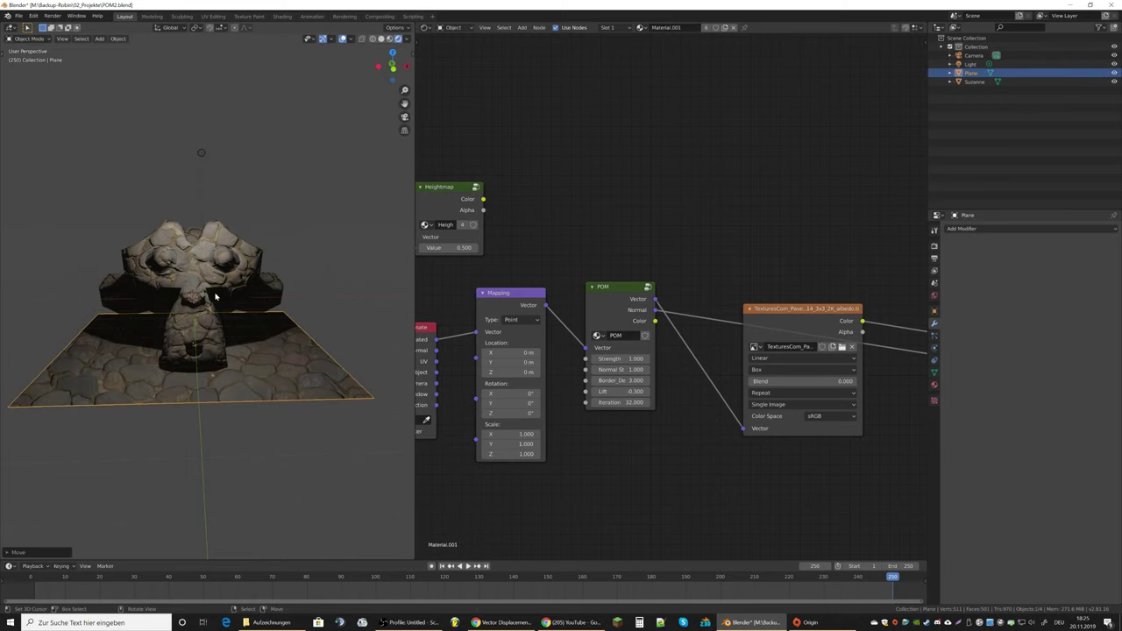
Step: Add a Subdivision Surface modifier to Suzanne
{"action": "left_click", "coordinate": [215, 295]}
{"action": "left_click", "coordinate": [965, 229]}
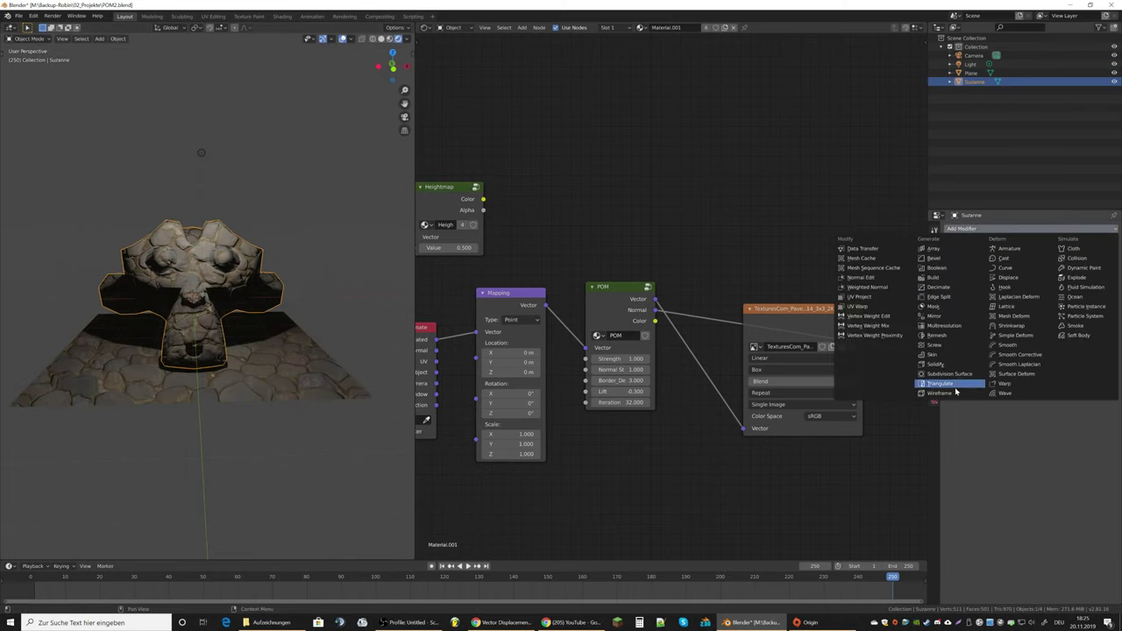
{"action": "left_click", "coordinate": [959, 379]}
{"action": "mouse_move", "coordinate": [219, 289]}
{"action": "middle_mouse_down"}
{"action": "mouse_move", "coordinate": [249, 274]}
{"action": "mouse_move", "coordinate": [309, 333]}
{"action": "mouse_move", "coordinate": [287, 342]}
{"action": "middle_mouse_up"}
{"action": "key", "text": "alt+a"}
{"action": "scroll", "coordinate": [248, 274], "scroll_direction": "up", "scroll_amount": 4}
{"action": "scroll", "coordinate": [287, 342], "scroll_direction": "down", "scroll_amount": 4}
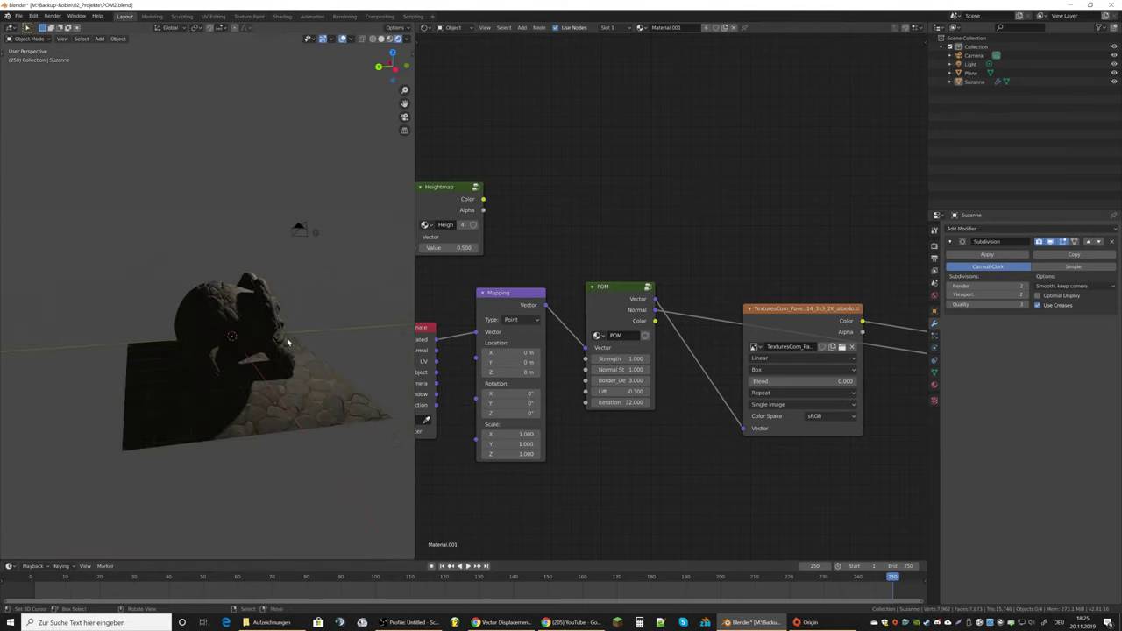
Step: Turn the light into a Sun with strength 3 and view the sunlit monkey
{"action": "left_click", "coordinate": [301, 230]}
{"action": "left_click", "coordinate": [934, 348]}
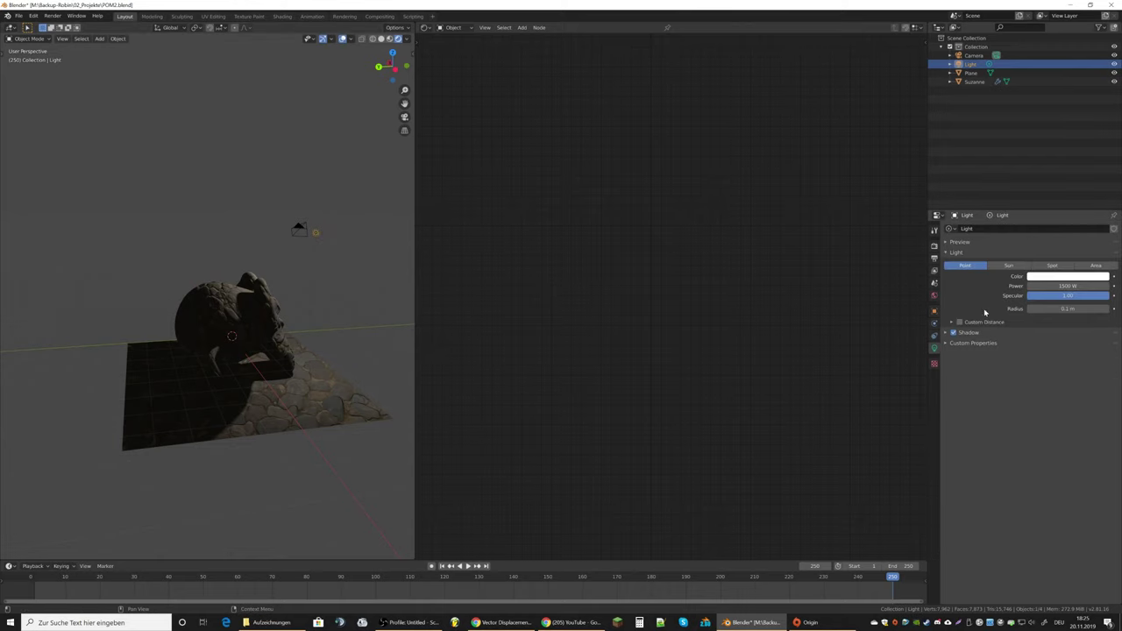
{"action": "left_click", "coordinate": [1024, 266]}
{"action": "double_click", "coordinate": [1068, 286]}
{"action": "type", "text": "3"}
{"action": "key", "text": "Return"}
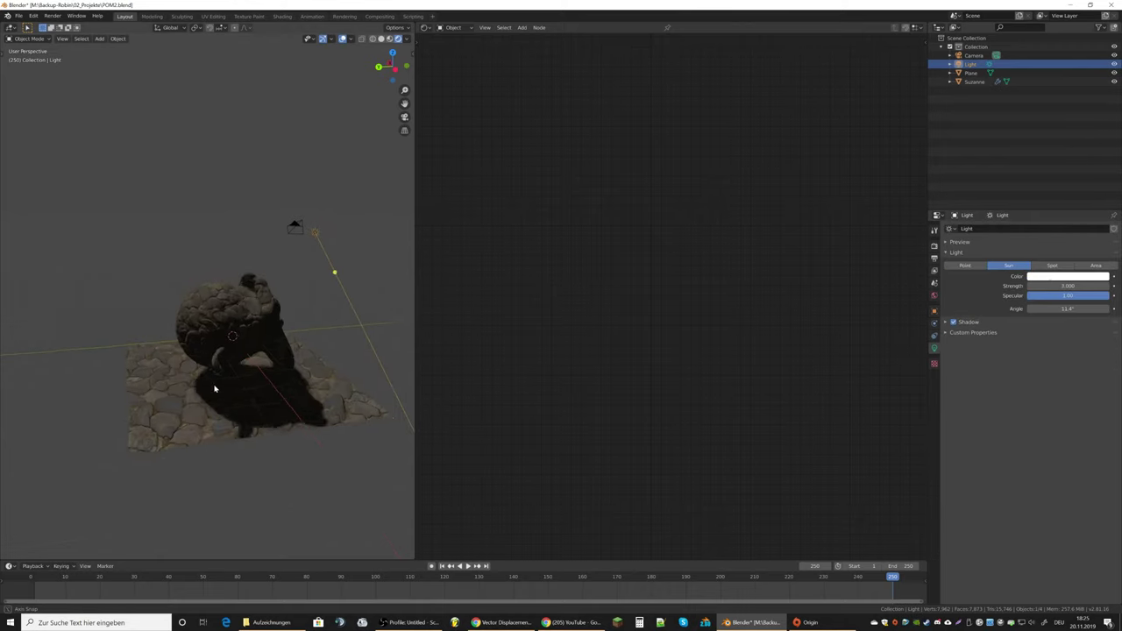
{"action": "middle_click_drag", "start_coordinate": [215, 388], "coordinate": [306, 384]}
{"action": "scroll", "coordinate": [258, 371], "scroll_direction": "up", "scroll_amount": 3}
{"action": "scroll", "coordinate": [253, 356], "scroll_direction": "up", "scroll_amount": 3}
{"action": "mouse_move", "coordinate": [254, 356]}
{"action": "middle_mouse_down"}
{"action": "mouse_move", "coordinate": [310, 353]}
{"action": "mouse_move", "coordinate": [225, 328]}
{"action": "middle_mouse_up"}
Step: Select Suzanne to show its cobblestone material and inspect it from a near top-down view
{"action": "left_click", "coordinate": [226, 328]}
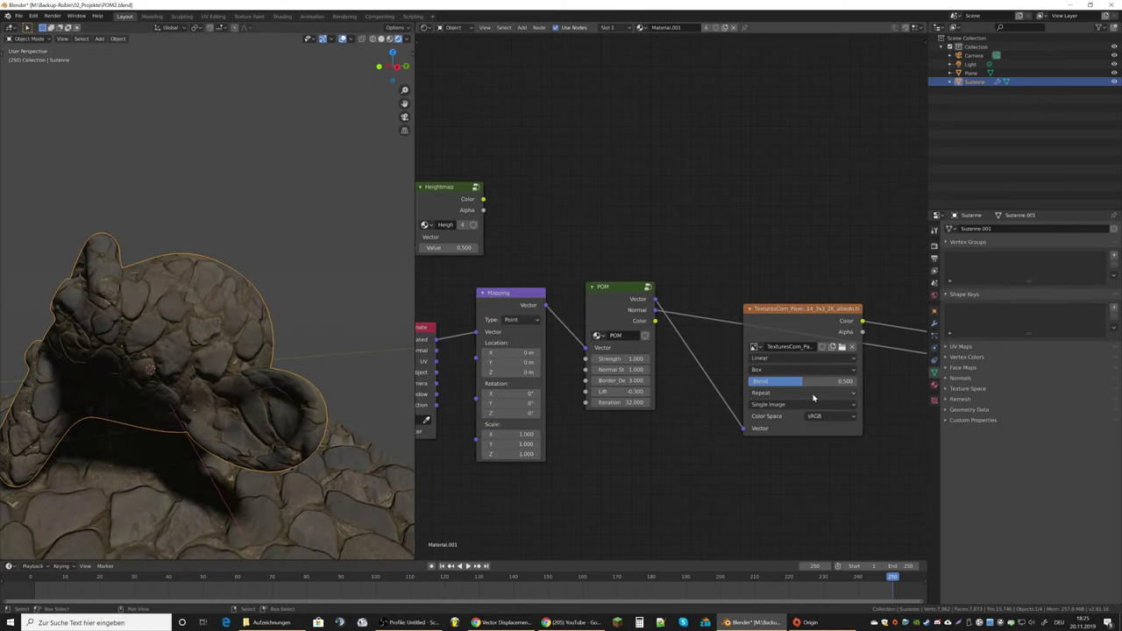
{"action": "mouse_move", "coordinate": [363, 351]}
{"action": "middle_mouse_down"}
{"action": "mouse_move", "coordinate": [345, 398]}
{"action": "mouse_move", "coordinate": [318, 401]}
{"action": "mouse_move", "coordinate": [215, 351]}
{"action": "mouse_move", "coordinate": [271, 333]}
{"action": "mouse_move", "coordinate": [396, 349]}
{"action": "mouse_move", "coordinate": [328, 421]}
{"action": "mouse_move", "coordinate": [190, 396]}
{"action": "mouse_move", "coordinate": [225, 394]}
{"action": "mouse_move", "coordinate": [232, 427]}
{"action": "mouse_move", "coordinate": [170, 377]}
{"action": "mouse_move", "coordinate": [213, 371]}
{"action": "middle_mouse_up"}
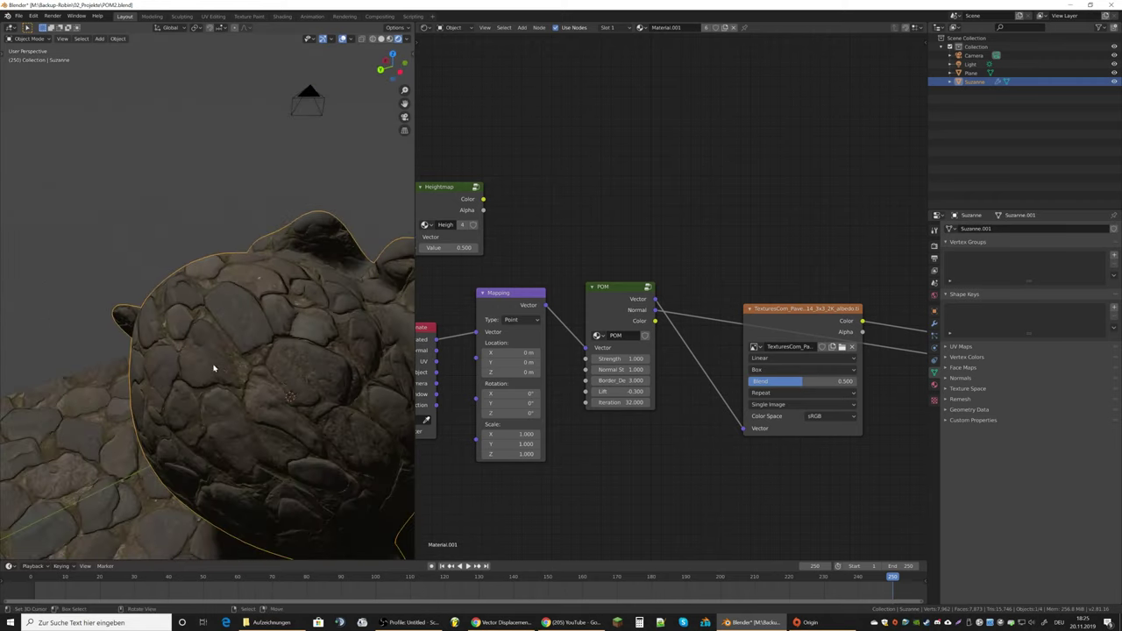
{"action": "scroll", "coordinate": [213, 373], "scroll_direction": "down", "scroll_amount": 5}
{"action": "scroll", "coordinate": [176, 377], "scroll_direction": "down", "scroll_amount": 3}
{"action": "scroll", "coordinate": [157, 379], "scroll_direction": "up", "scroll_amount": 5}
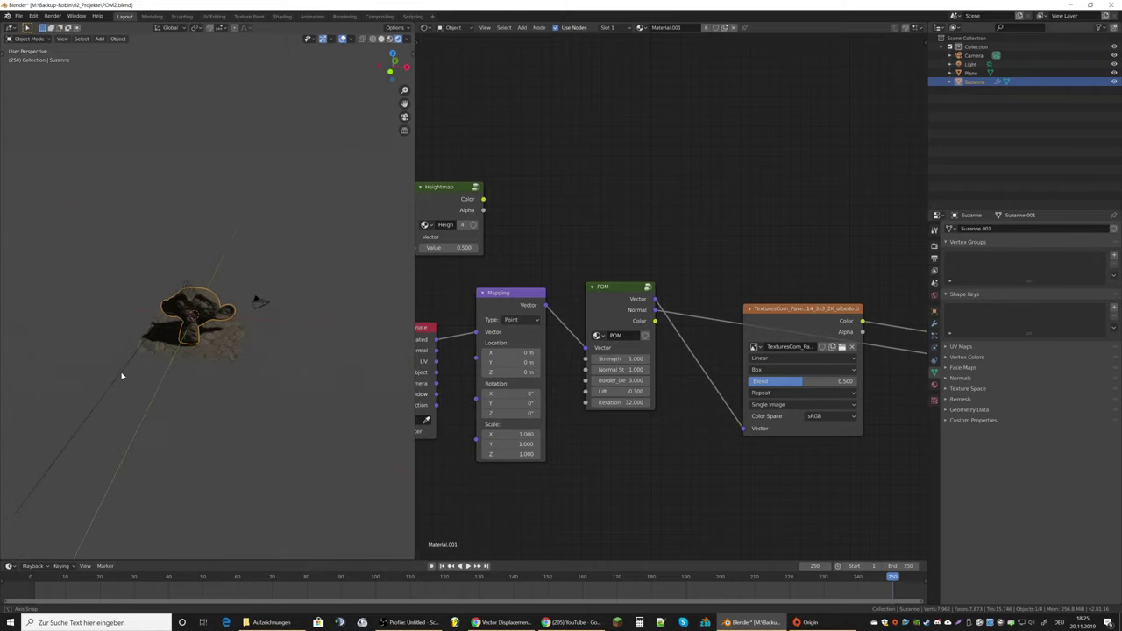